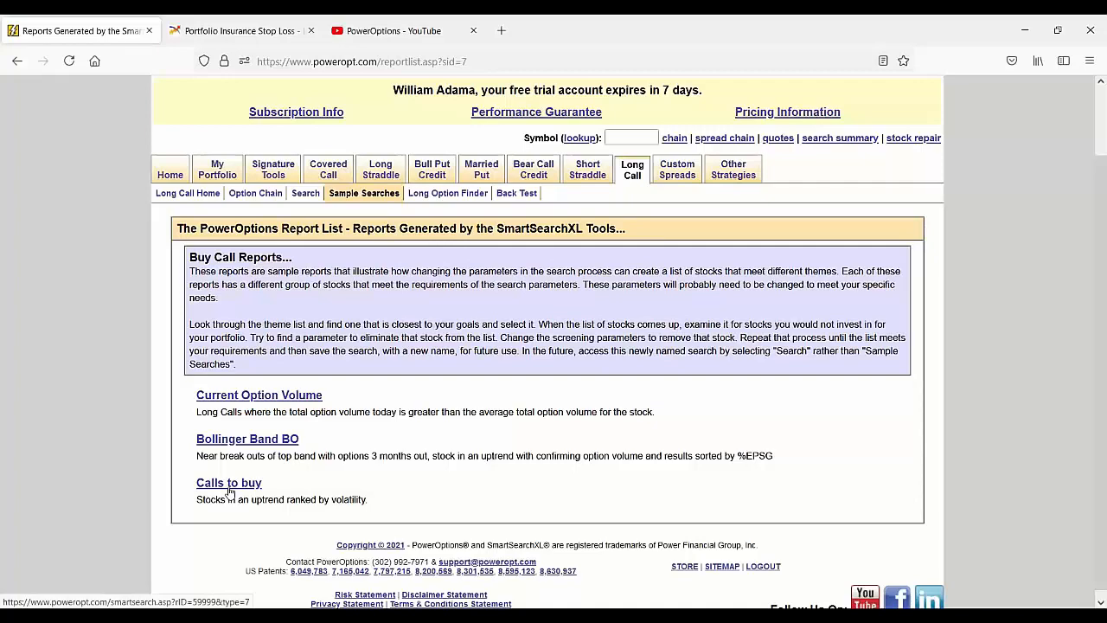
Step: Open the "Calls to buy" long call sample search and look through its results down to the search criteria
{"action": "left_click", "coordinate": [230, 491]}
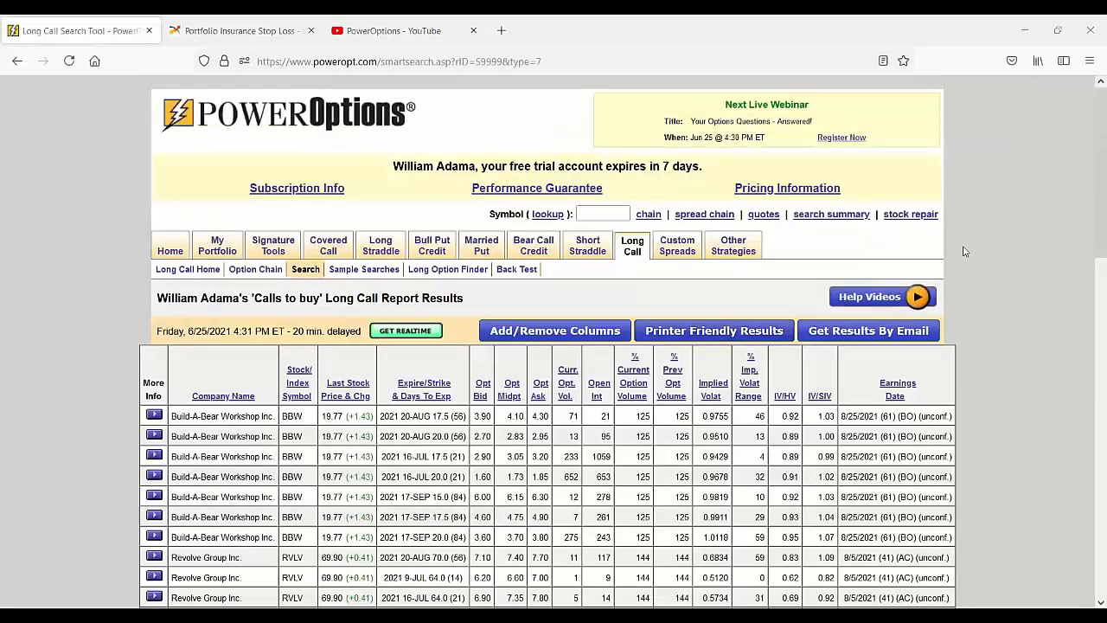
{"action": "scroll", "coordinate": [959, 261], "scroll_direction": "down", "scroll_amount": 3}
{"action": "scroll", "coordinate": [958, 261], "scroll_direction": "down", "scroll_amount": 3}
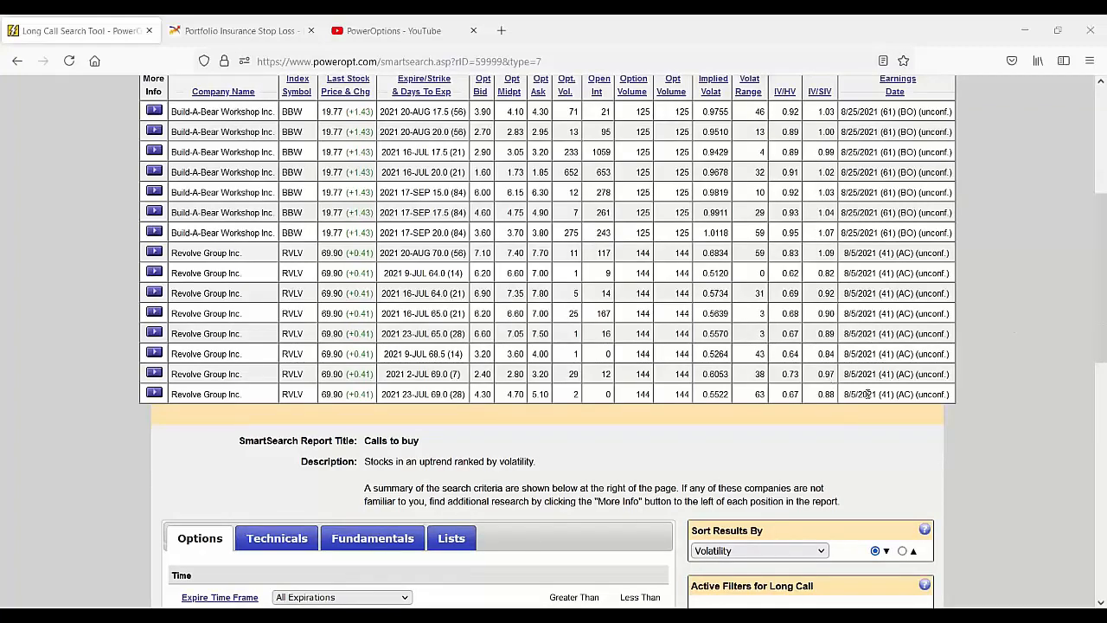
{"action": "scroll", "coordinate": [850, 419], "scroll_direction": "down", "scroll_amount": 3}
{"action": "scroll", "coordinate": [850, 419], "scroll_direction": "down", "scroll_amount": 3}
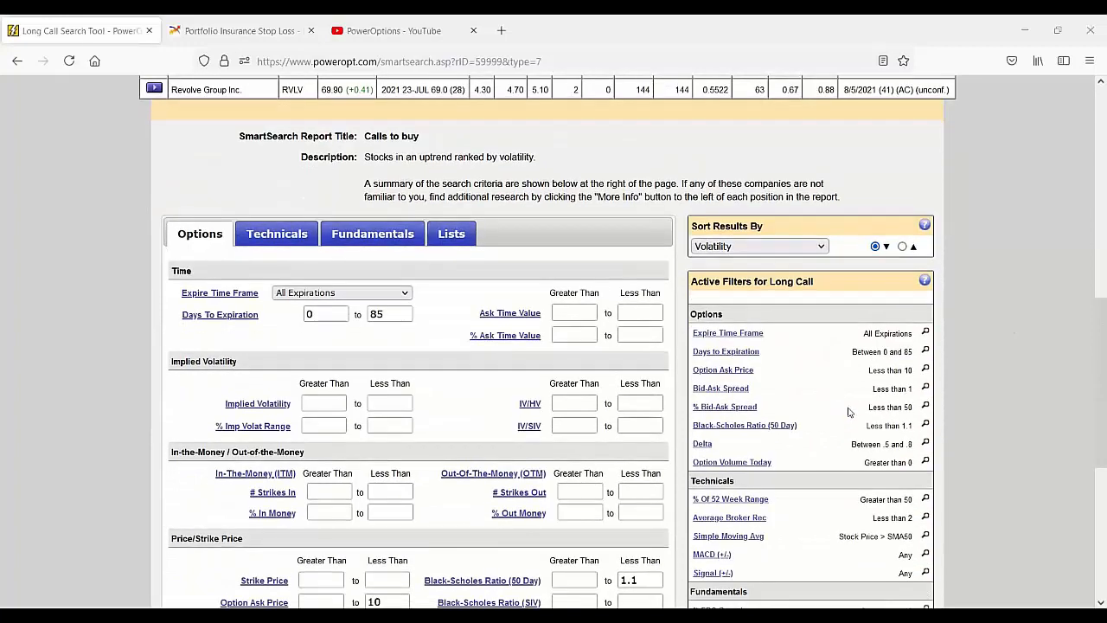
Step: Examine the report's option filters: days to expiration, delta, Black-Scholes ratio and bid-ask spread
{"action": "left_click", "coordinate": [381, 314]}
{"action": "double_click", "coordinate": [378, 314]}
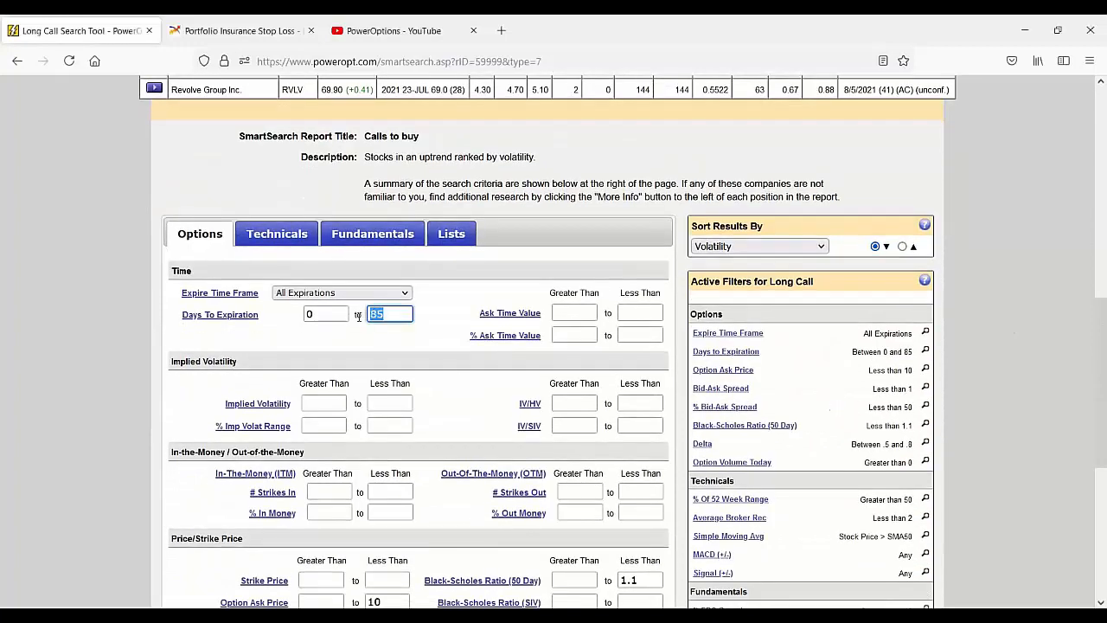
{"action": "left_click_drag", "start_coordinate": [852, 350], "coordinate": [914, 352]}
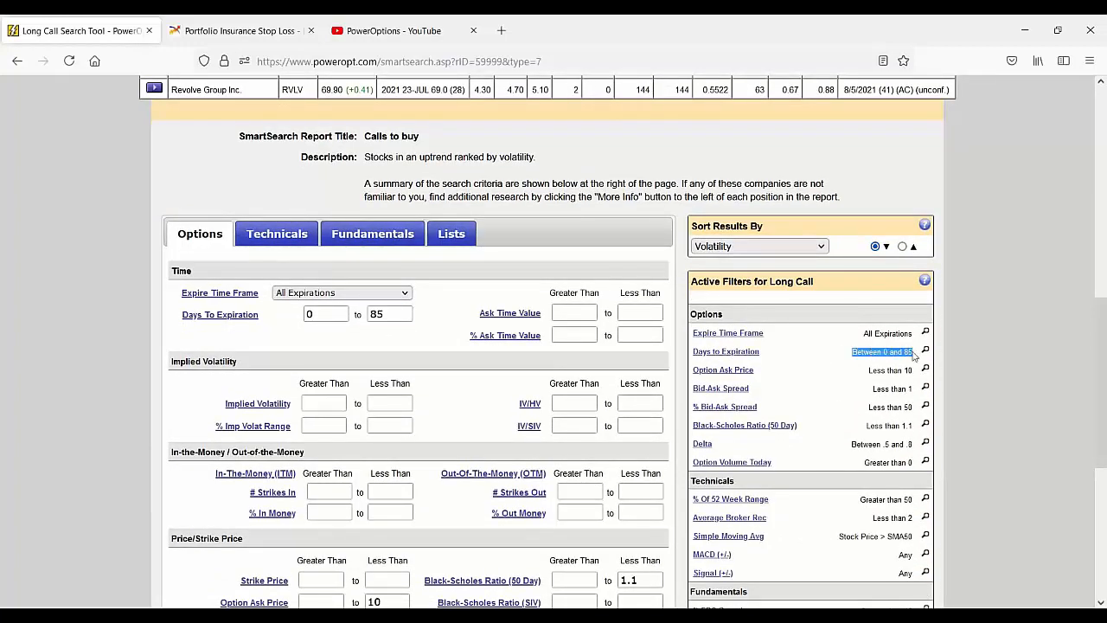
{"action": "scroll", "coordinate": [859, 404], "scroll_direction": "down", "scroll_amount": 1}
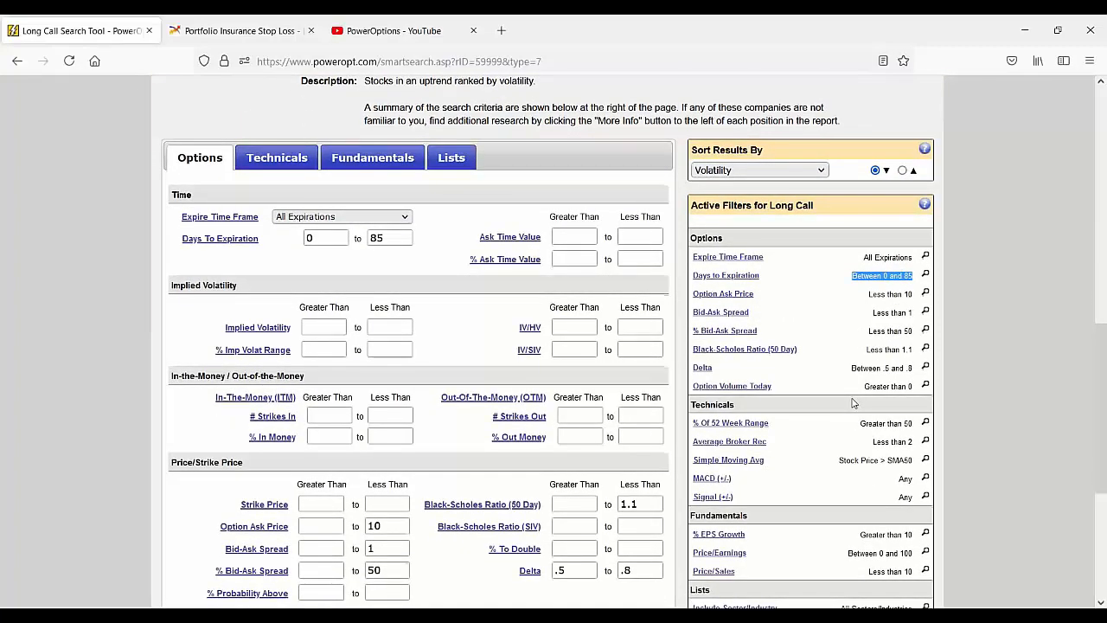
{"action": "scroll", "coordinate": [851, 403], "scroll_direction": "up", "scroll_amount": 1}
{"action": "scroll", "coordinate": [851, 403], "scroll_direction": "down", "scroll_amount": 1}
{"action": "left_click", "coordinate": [851, 372]}
{"action": "left_click_drag", "start_coordinate": [851, 372], "coordinate": [915, 370]}
{"action": "scroll", "coordinate": [858, 414], "scroll_direction": "down", "scroll_amount": 1}
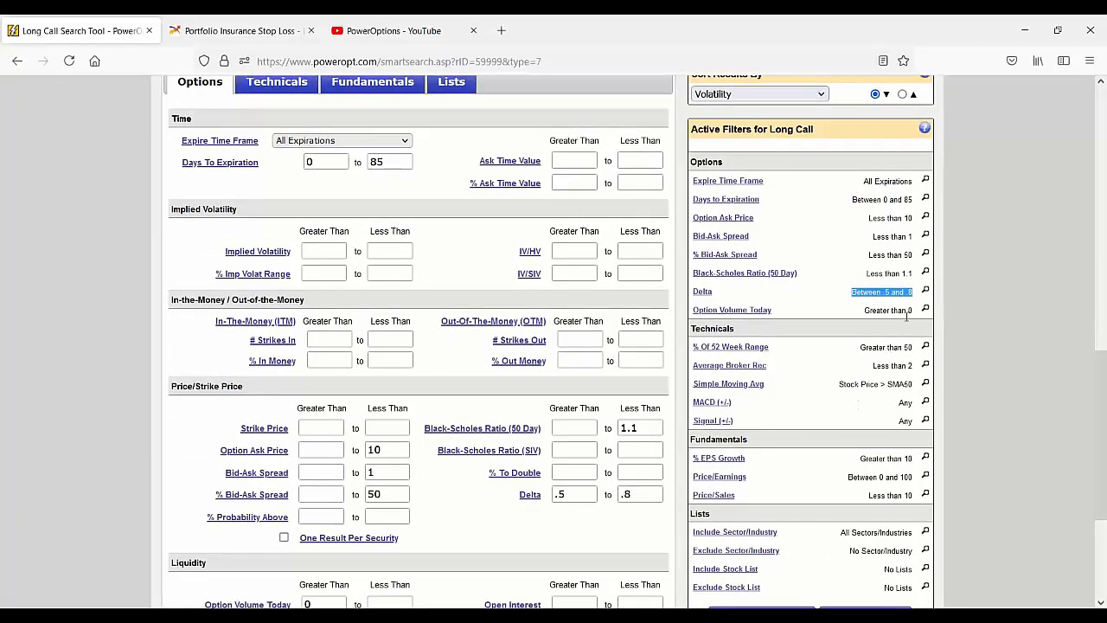
{"action": "left_click_drag", "start_coordinate": [868, 273], "coordinate": [922, 281]}
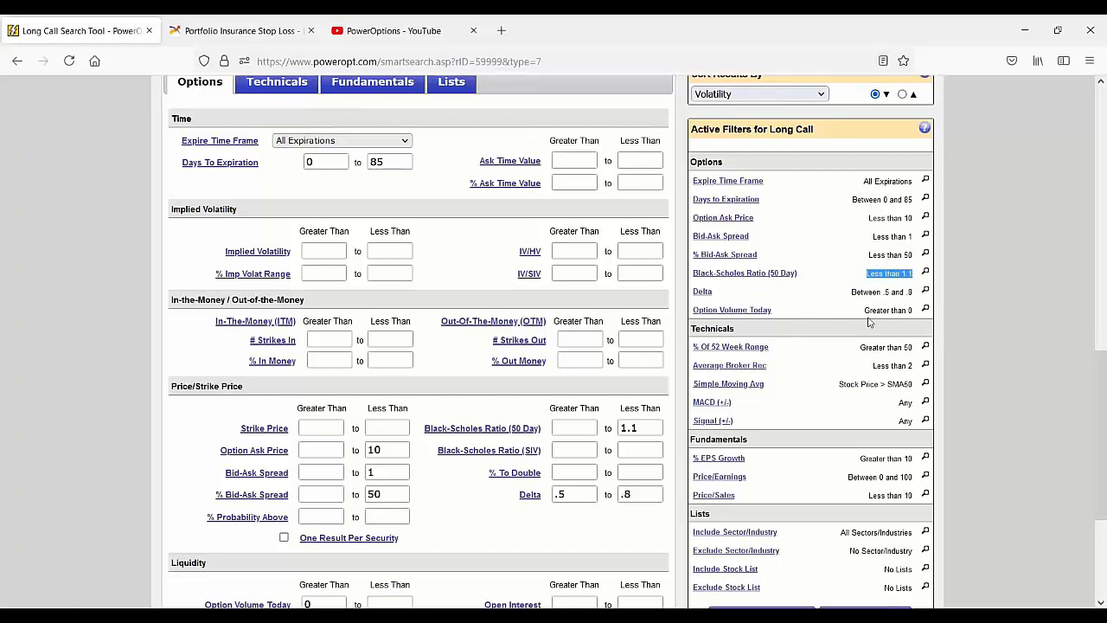
{"action": "left_click_drag", "start_coordinate": [871, 237], "coordinate": [894, 239]}
Step: Review the technical filters and the % EPS Growth filter among the active filters of the "Calls to buy" report
{"action": "left_click", "coordinate": [828, 357]}
{"action": "left_click_drag", "start_coordinate": [848, 353], "coordinate": [908, 381]}
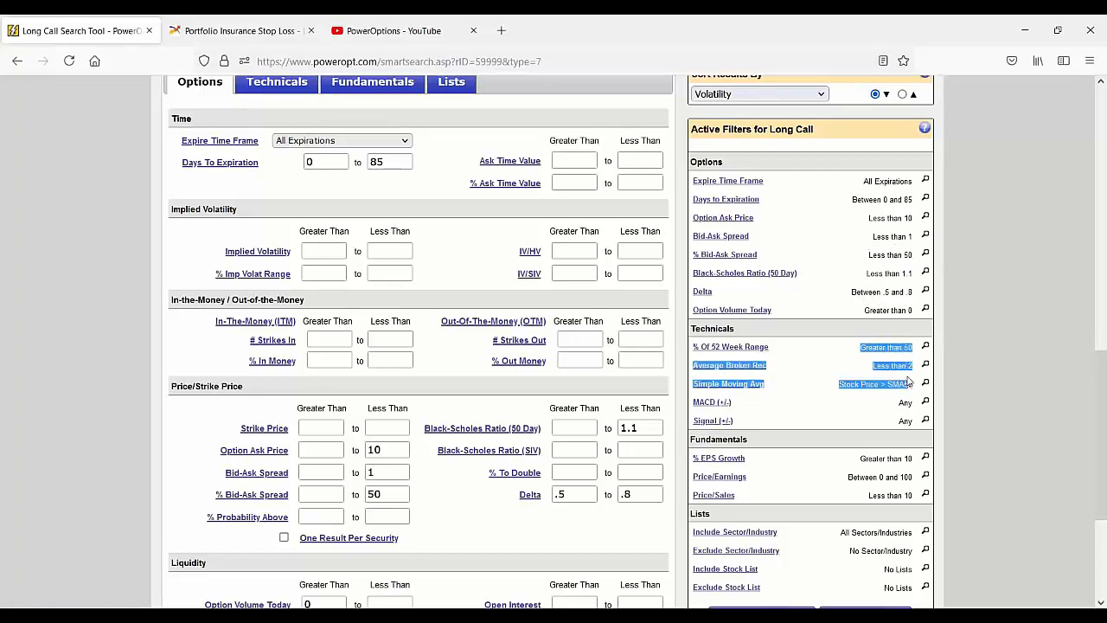
{"action": "left_click", "coordinate": [865, 421]}
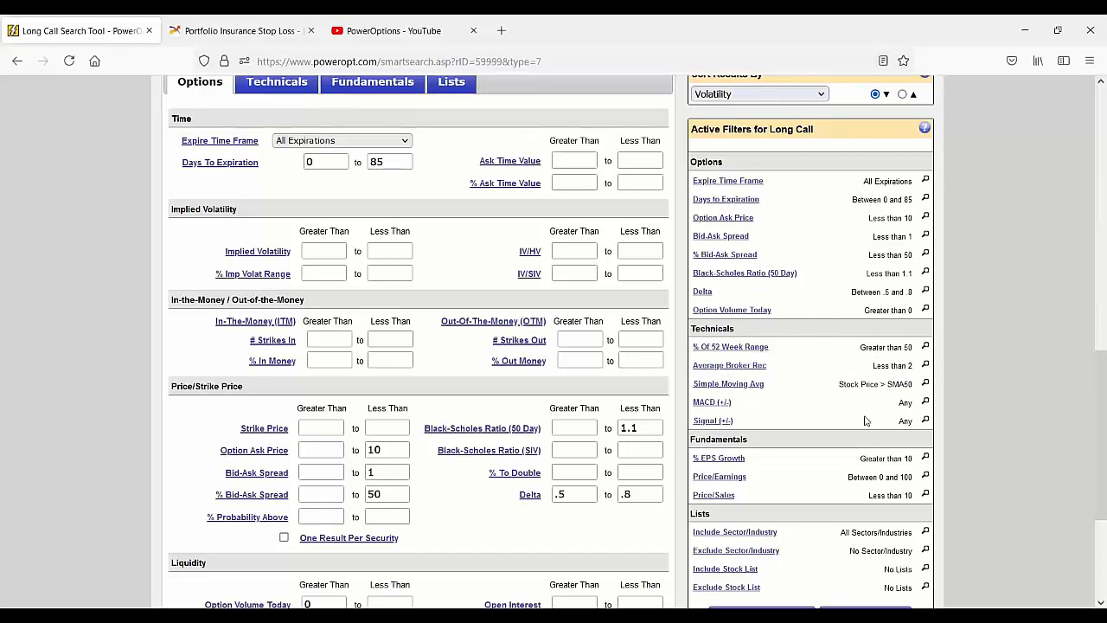
{"action": "scroll", "coordinate": [858, 407], "scroll_direction": "down", "scroll_amount": 2}
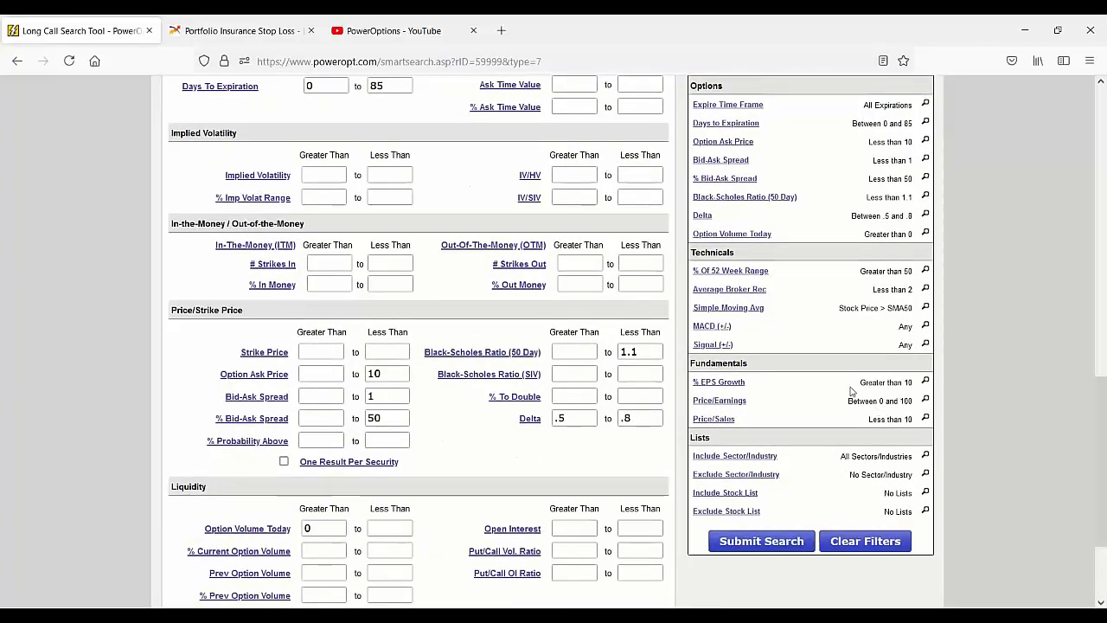
{"action": "left_click_drag", "start_coordinate": [859, 383], "coordinate": [920, 386]}
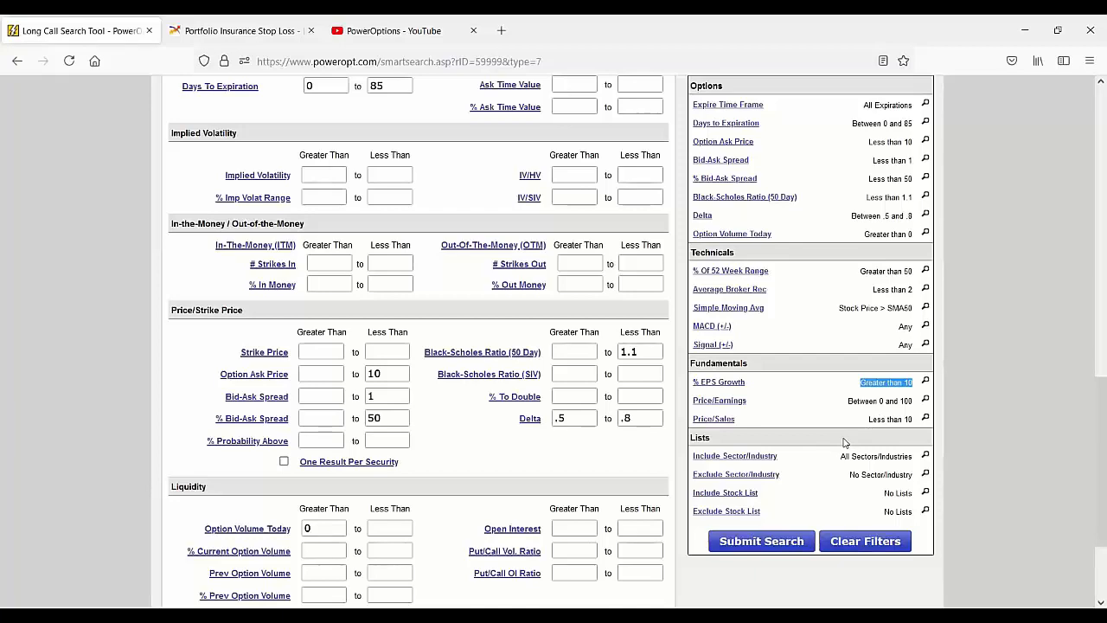
Step: Check the sort criterion of the "Calls to buy" report and look over its list of matching calls again
{"action": "scroll", "coordinate": [844, 442], "scroll_direction": "up", "scroll_amount": 2}
{"action": "scroll", "coordinate": [844, 442], "scroll_direction": "up", "scroll_amount": 1}
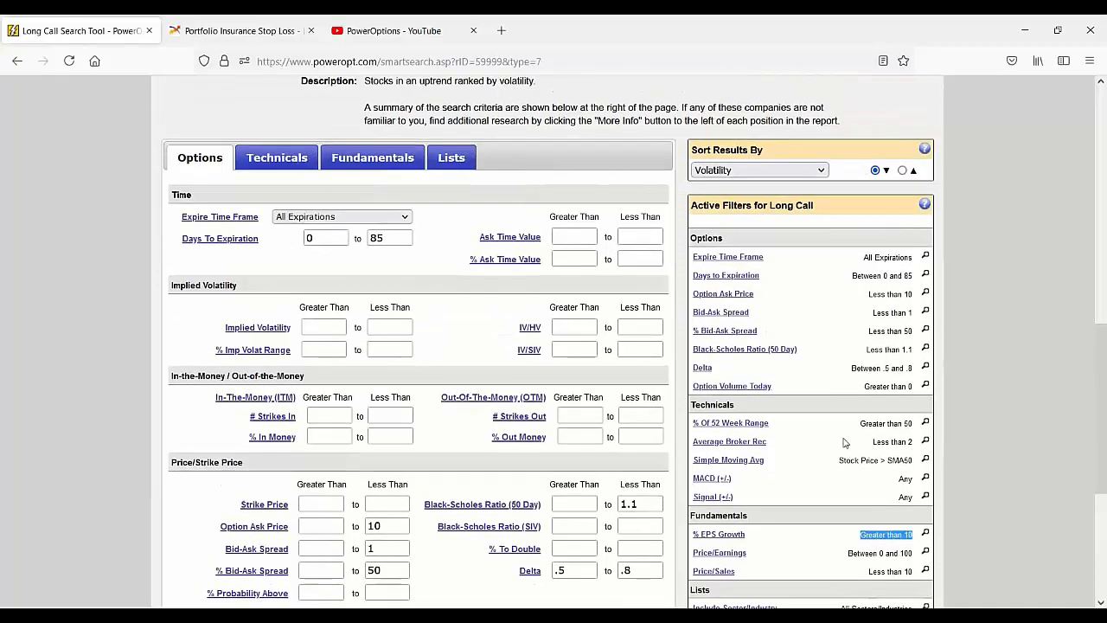
{"action": "left_click", "coordinate": [790, 169]}
{"action": "left_click", "coordinate": [790, 169]}
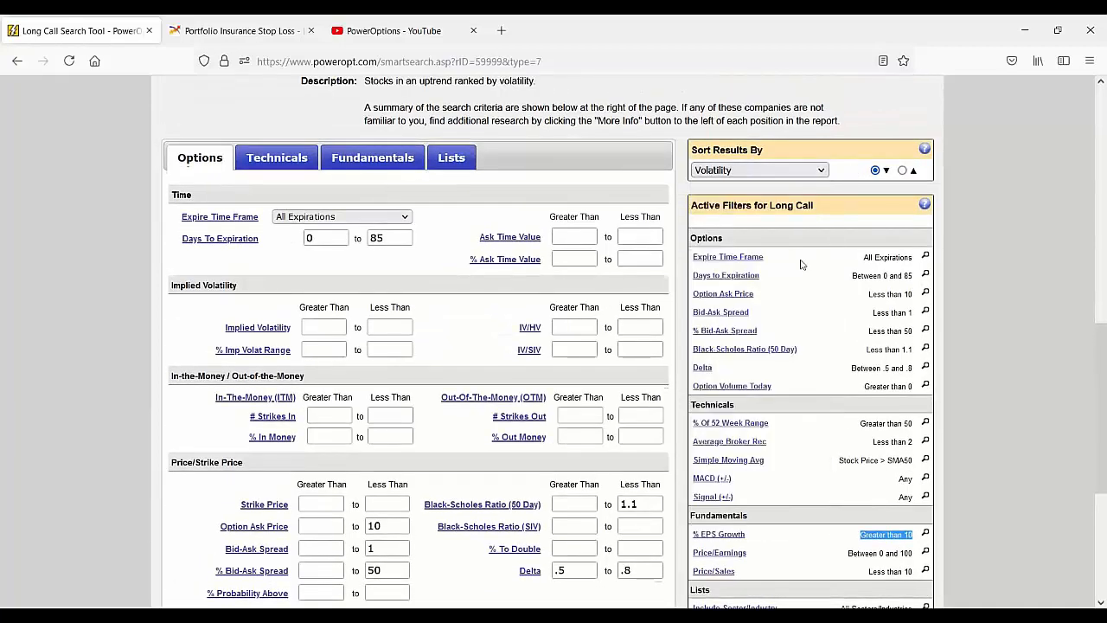
{"action": "scroll", "coordinate": [798, 267], "scroll_direction": "up", "scroll_amount": 3}
{"action": "scroll", "coordinate": [798, 268], "scroll_direction": "up", "scroll_amount": 2}
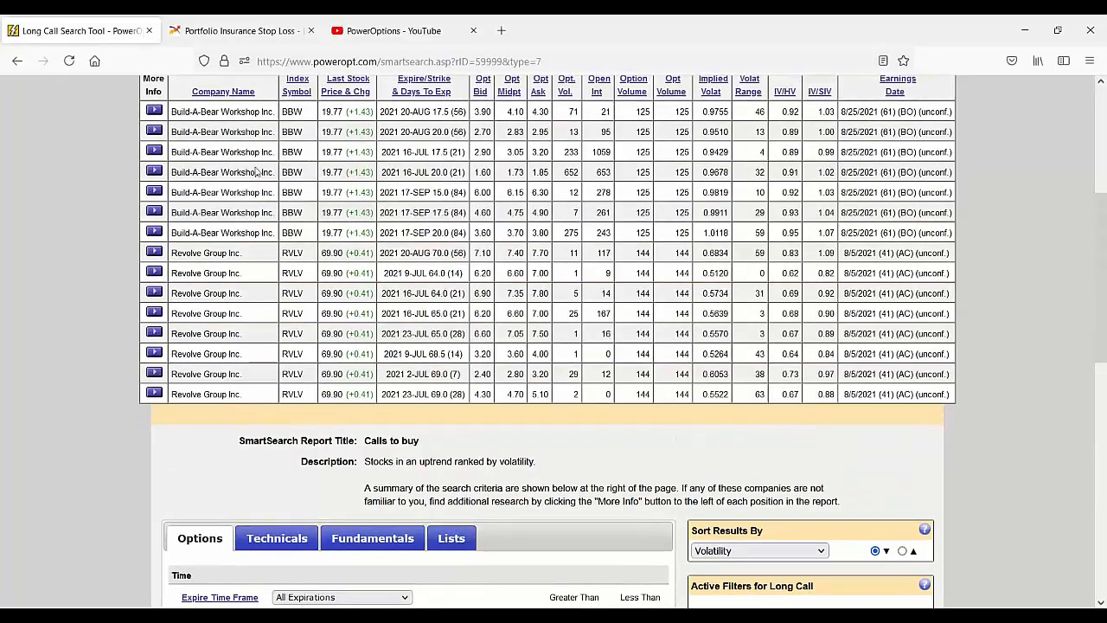
{"action": "scroll", "coordinate": [233, 268], "scroll_direction": "up", "scroll_amount": 2}
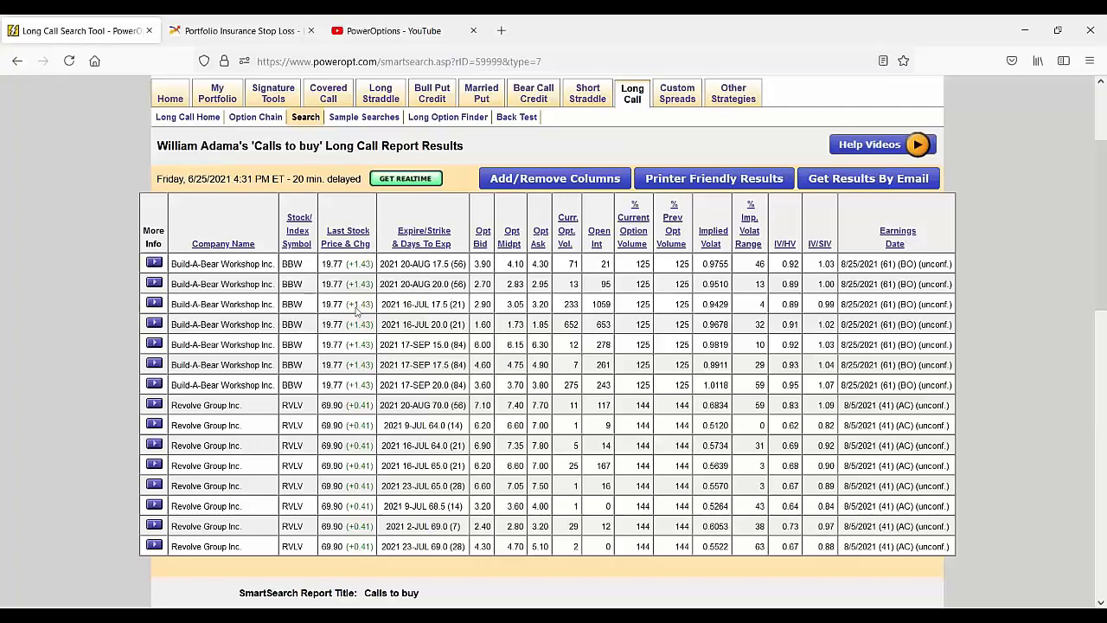
Step: Return to the long call sample searches, open the "Bollinger Band BO" report and look through its results
{"action": "left_click", "coordinate": [364, 117]}
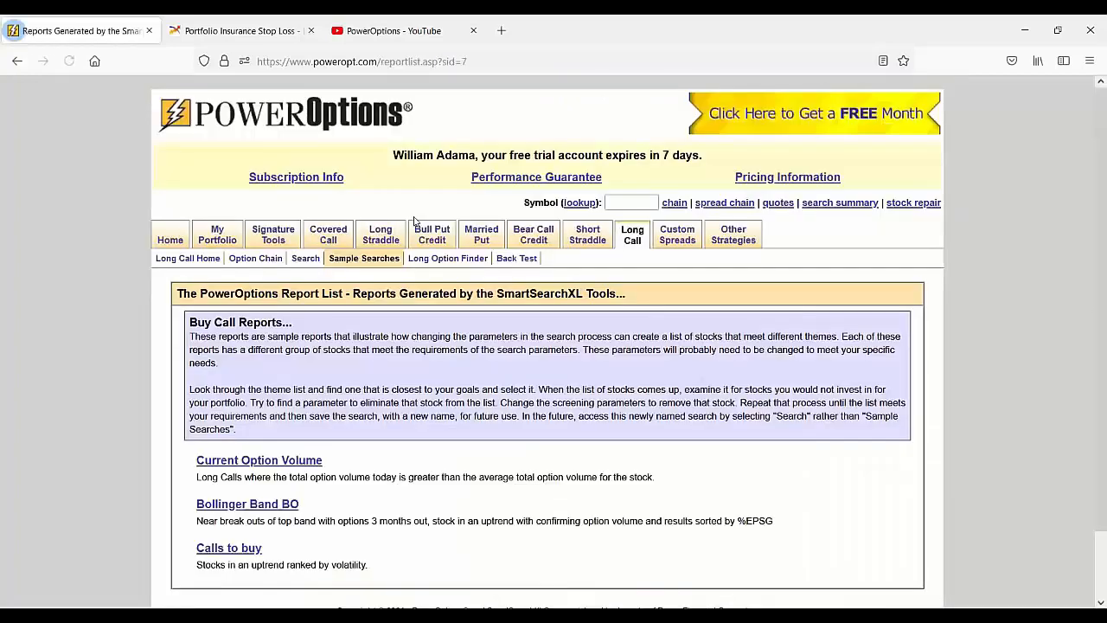
{"action": "left_click", "coordinate": [276, 510]}
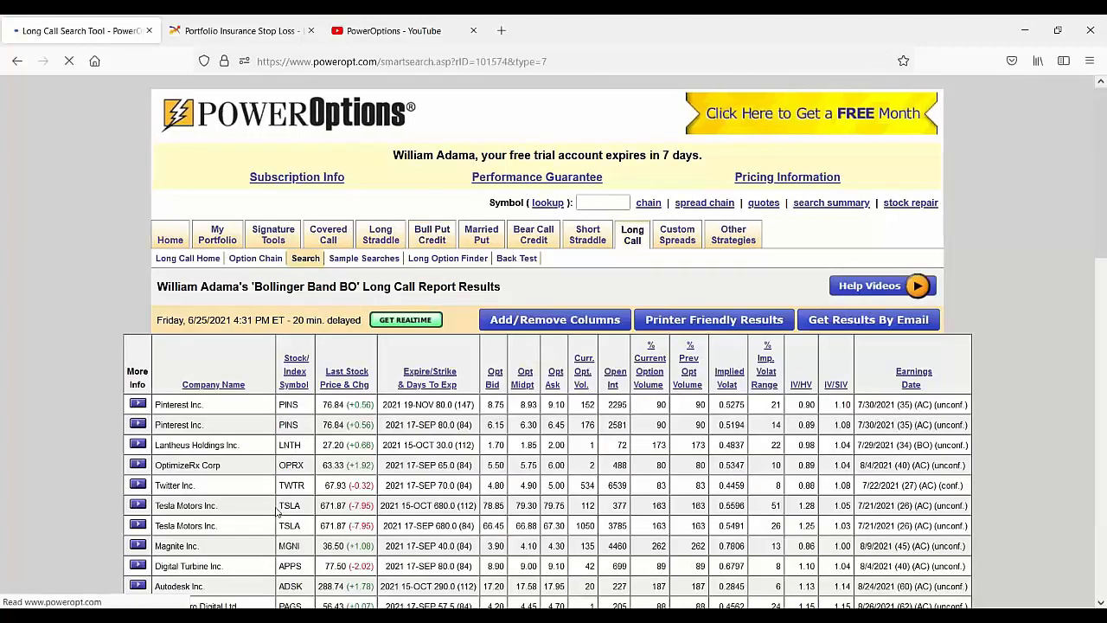
{"action": "scroll", "coordinate": [355, 467], "scroll_direction": "down", "scroll_amount": 3}
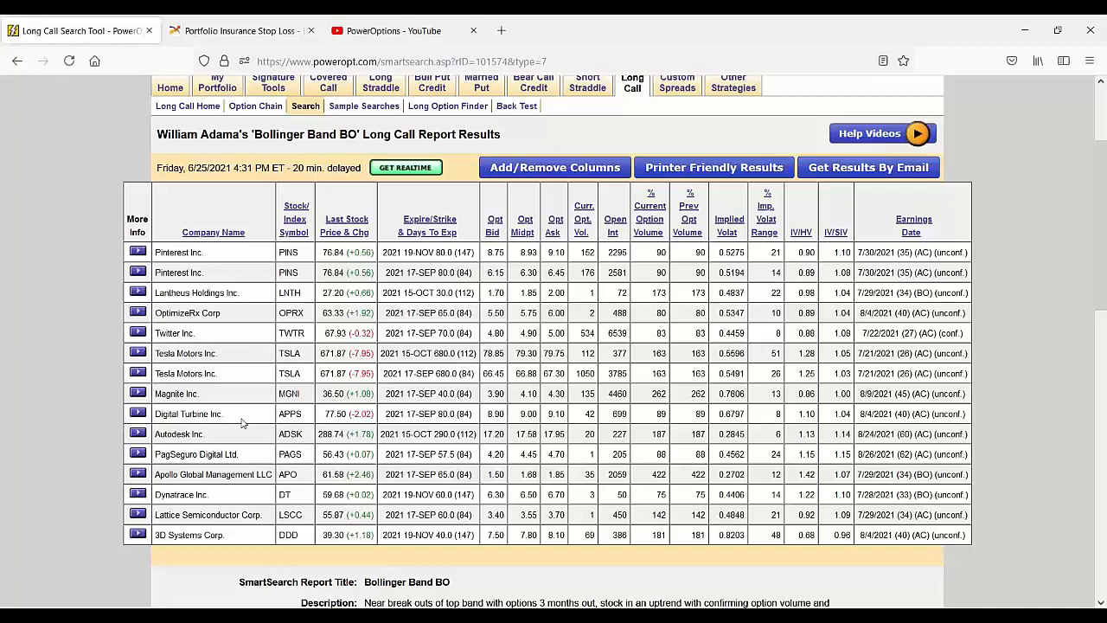
{"action": "scroll", "coordinate": [351, 451], "scroll_direction": "down", "scroll_amount": 3}
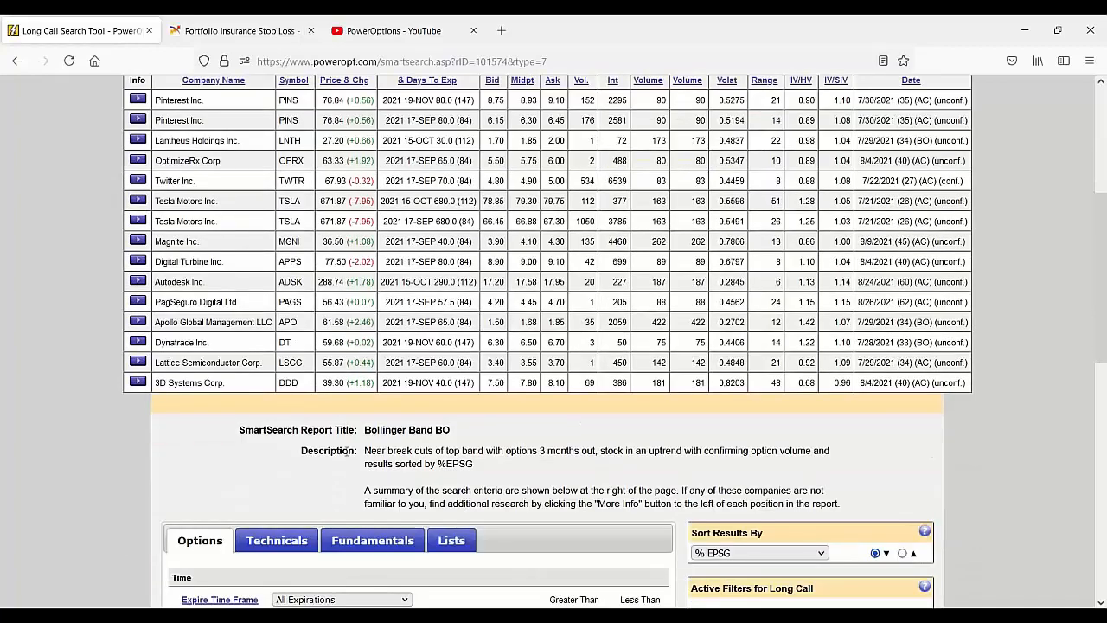
Step: Examine the Bollinger Band BO option filters for days to expiration, strikes out of the money and % previous option volume
{"action": "scroll", "coordinate": [350, 451], "scroll_direction": "down", "scroll_amount": 6}
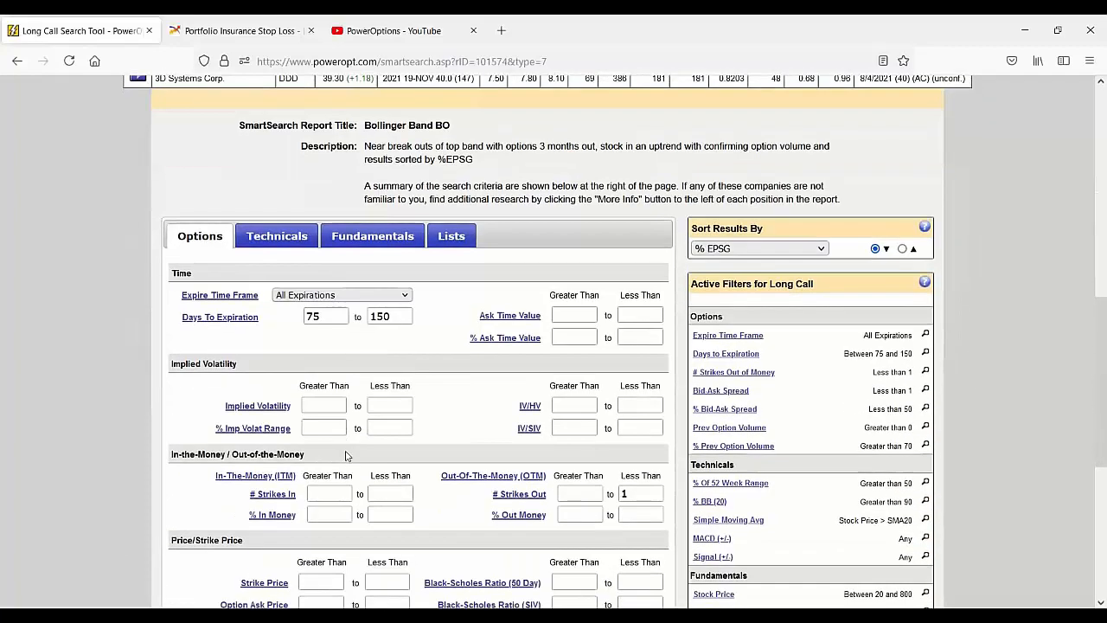
{"action": "left_click_drag", "start_coordinate": [394, 316], "coordinate": [368, 317]}
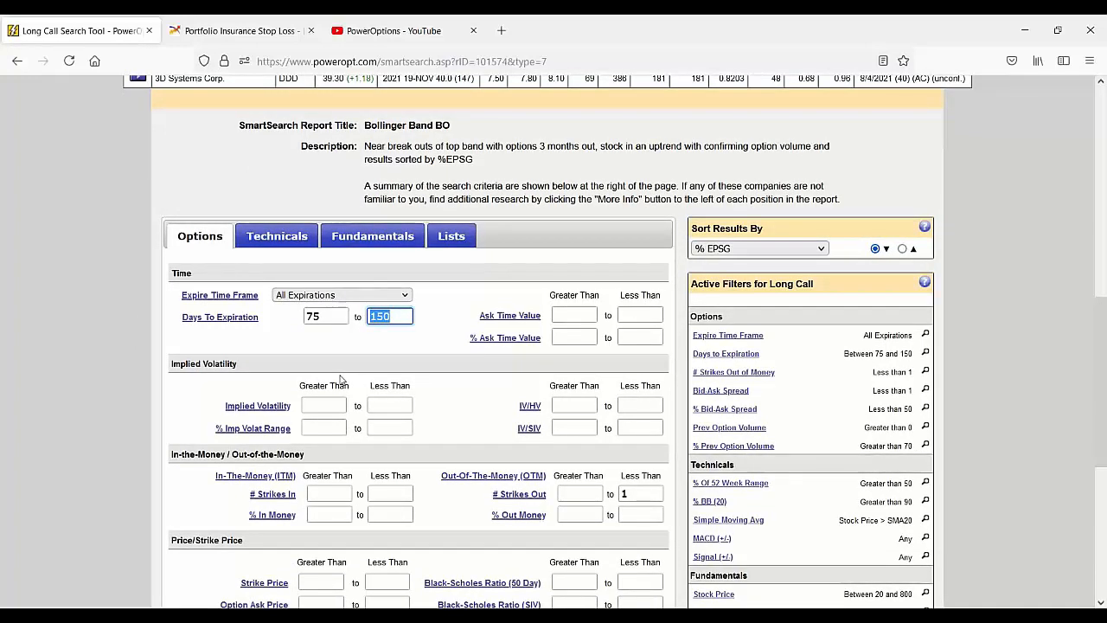
{"action": "scroll", "coordinate": [340, 378], "scroll_direction": "down", "scroll_amount": 3}
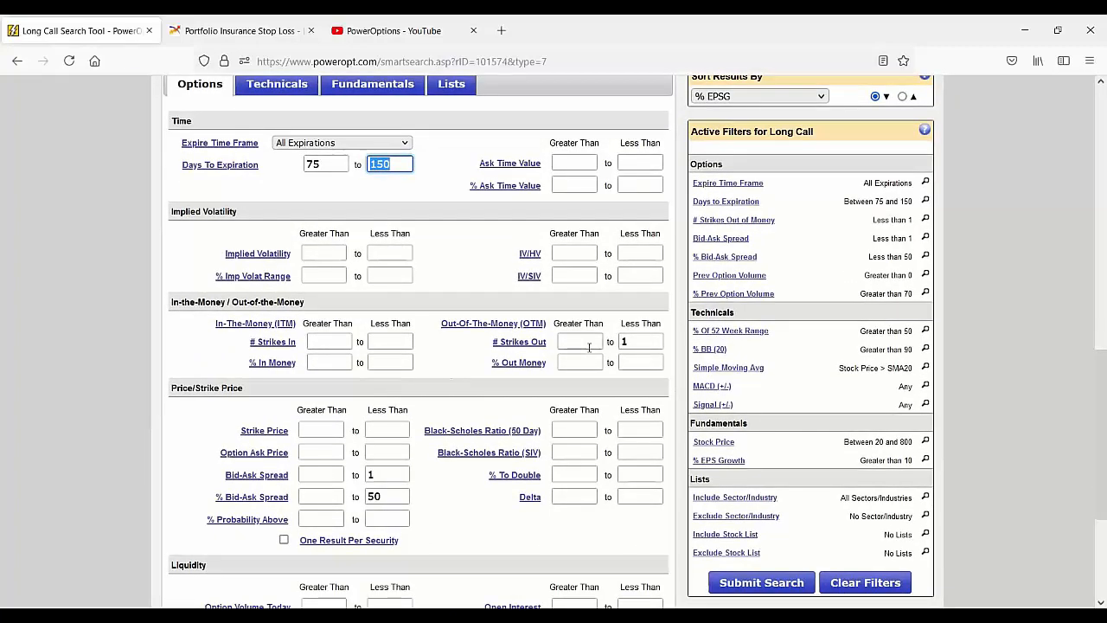
{"action": "left_click", "coordinate": [634, 342]}
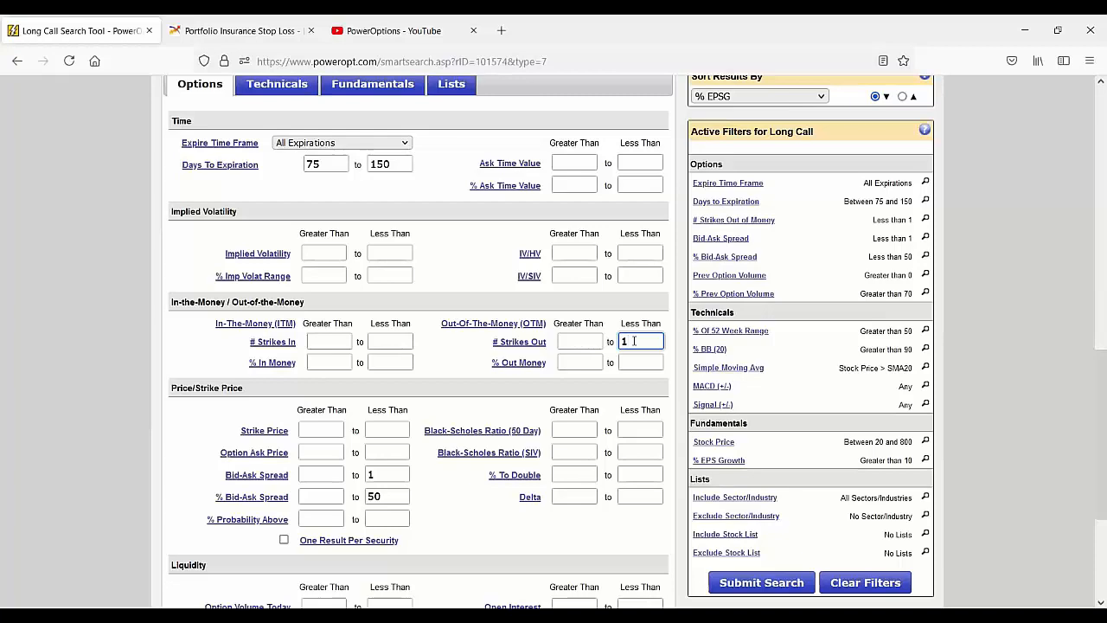
{"action": "scroll", "coordinate": [634, 342], "scroll_direction": "down", "scroll_amount": 3}
{"action": "left_click", "coordinate": [324, 522]}
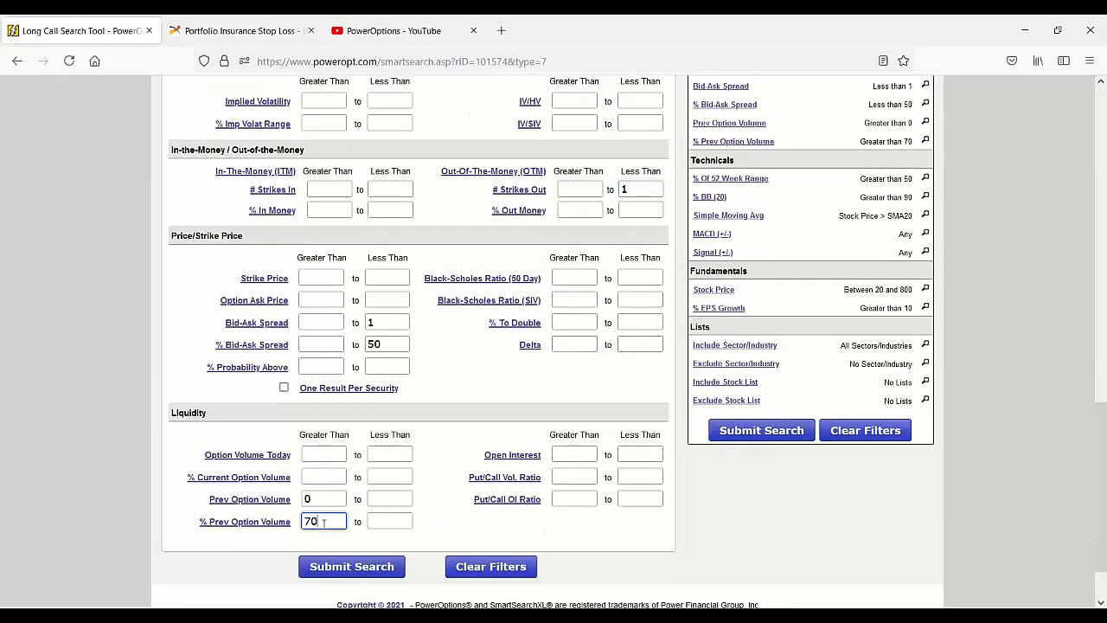
{"action": "scroll", "coordinate": [434, 430], "scroll_direction": "up", "scroll_amount": 3}
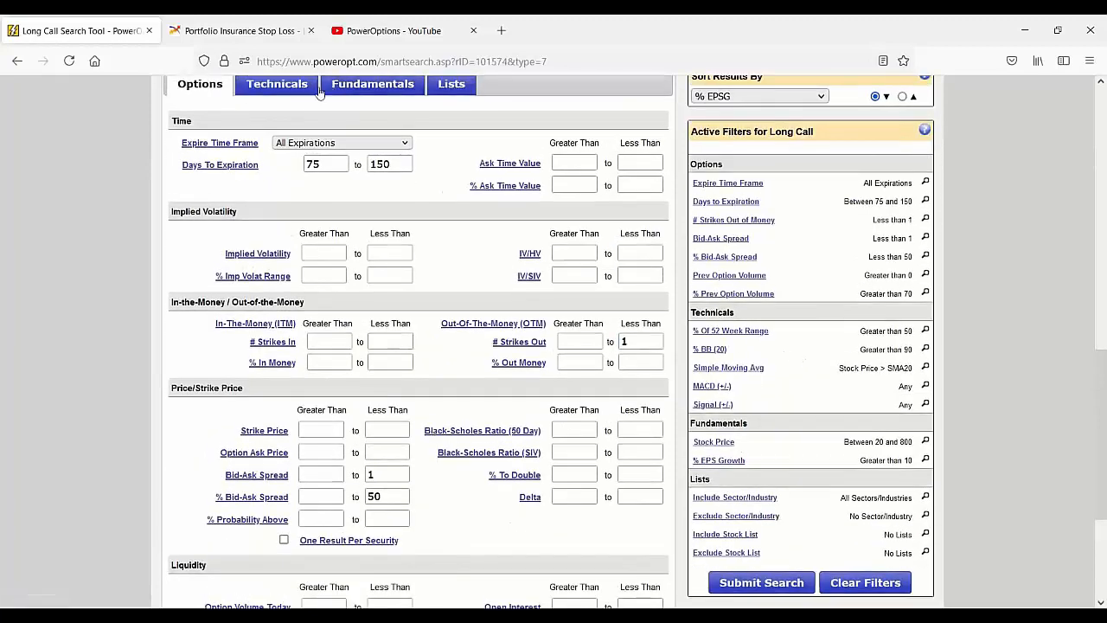
Step: Show the technical criteria and examine the active filters, especially % BB (20), the simple moving average and % EPS growth
{"action": "left_click", "coordinate": [277, 84]}
{"action": "left_click_drag", "start_coordinate": [863, 183], "coordinate": [906, 294]}
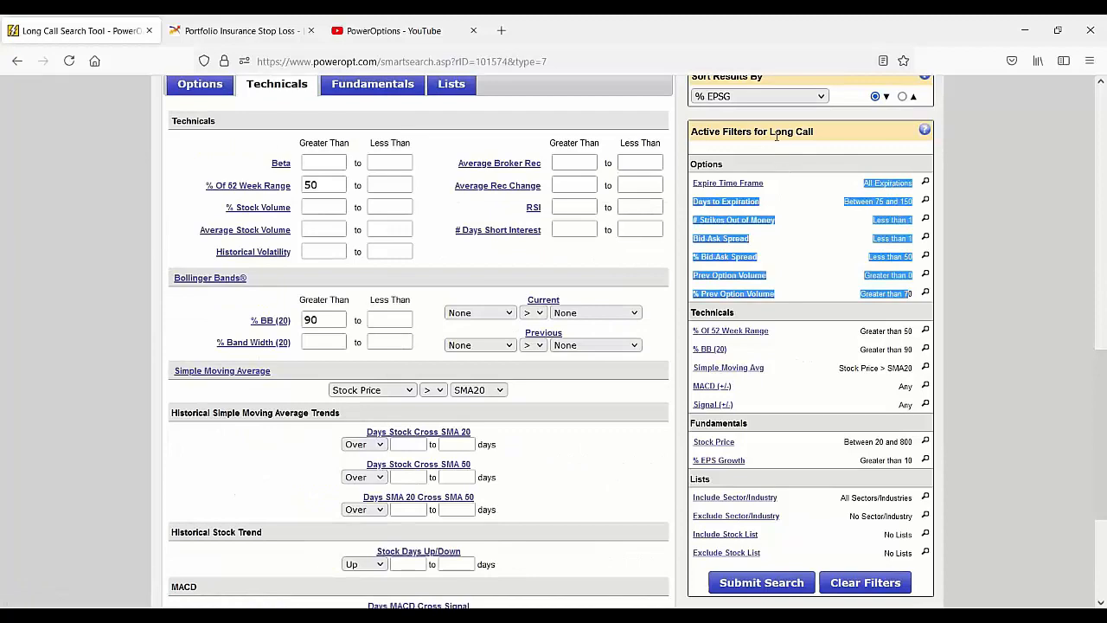
{"action": "left_click_drag", "start_coordinate": [757, 132], "coordinate": [840, 140]}
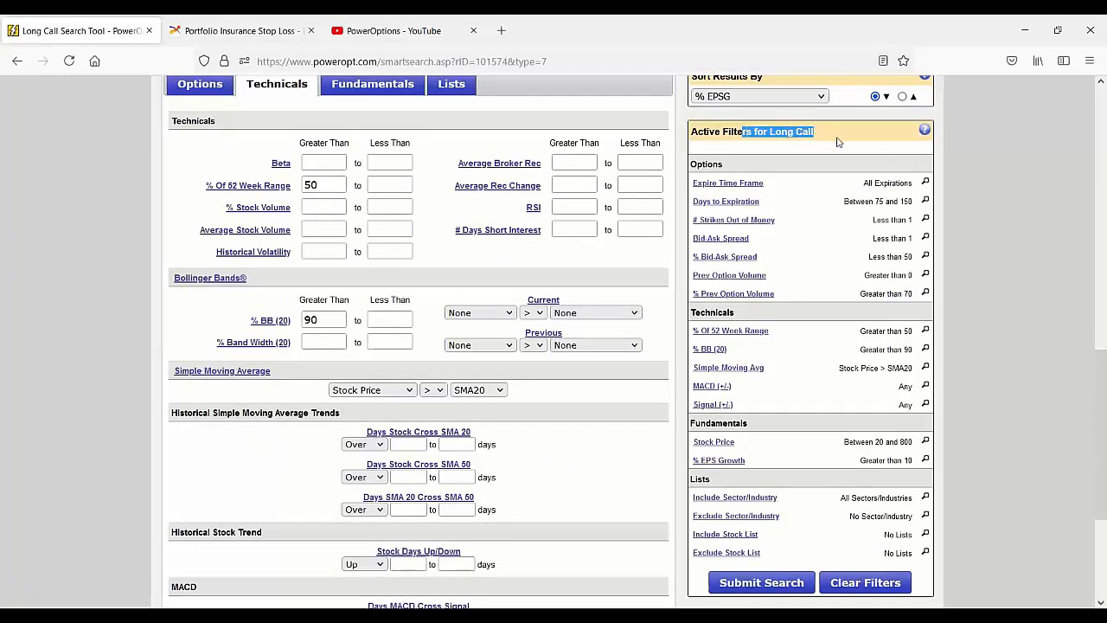
{"action": "scroll", "coordinate": [795, 194], "scroll_direction": "up", "scroll_amount": 2}
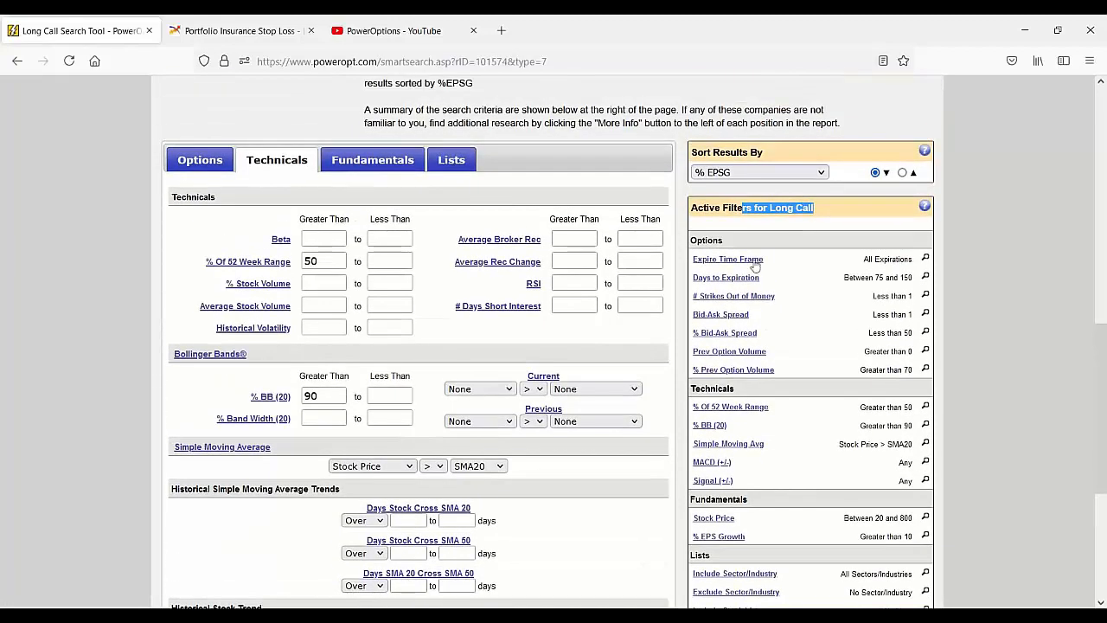
{"action": "double_click", "coordinate": [311, 397]}
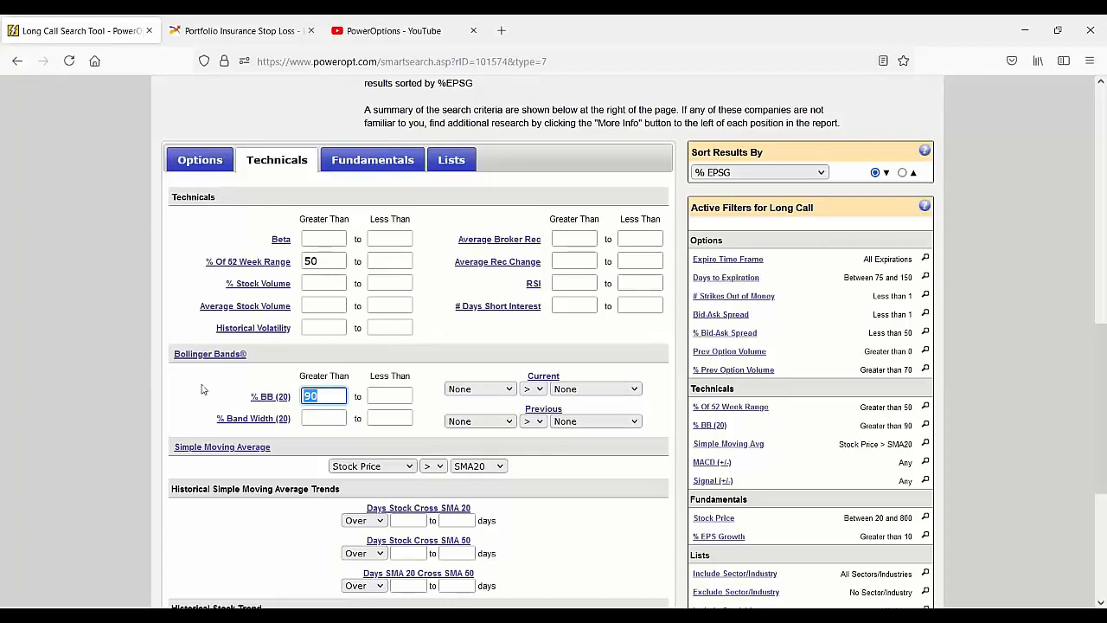
{"action": "mouse_move", "coordinate": [266, 406]}
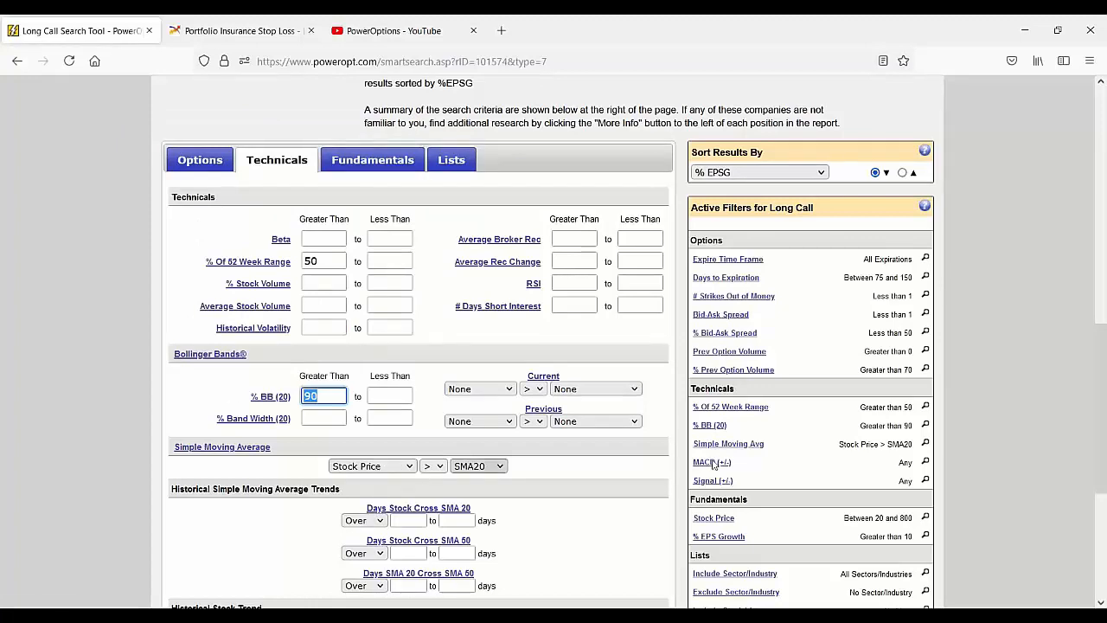
{"action": "scroll", "coordinate": [818, 443], "scroll_direction": "down", "scroll_amount": 2}
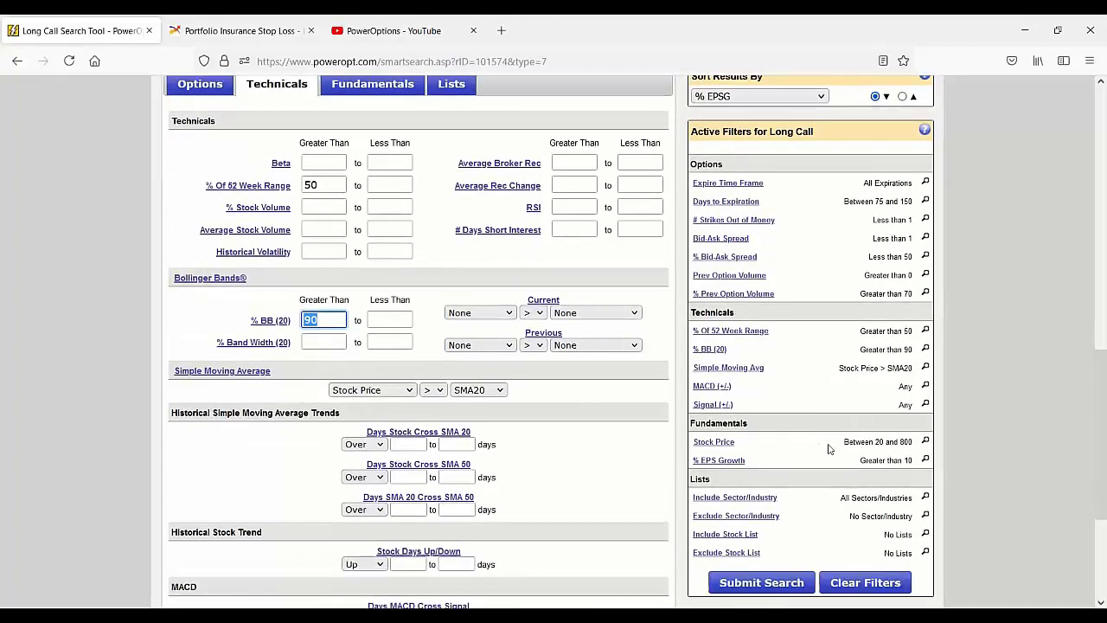
{"action": "left_click_drag", "start_coordinate": [860, 460], "coordinate": [886, 461]}
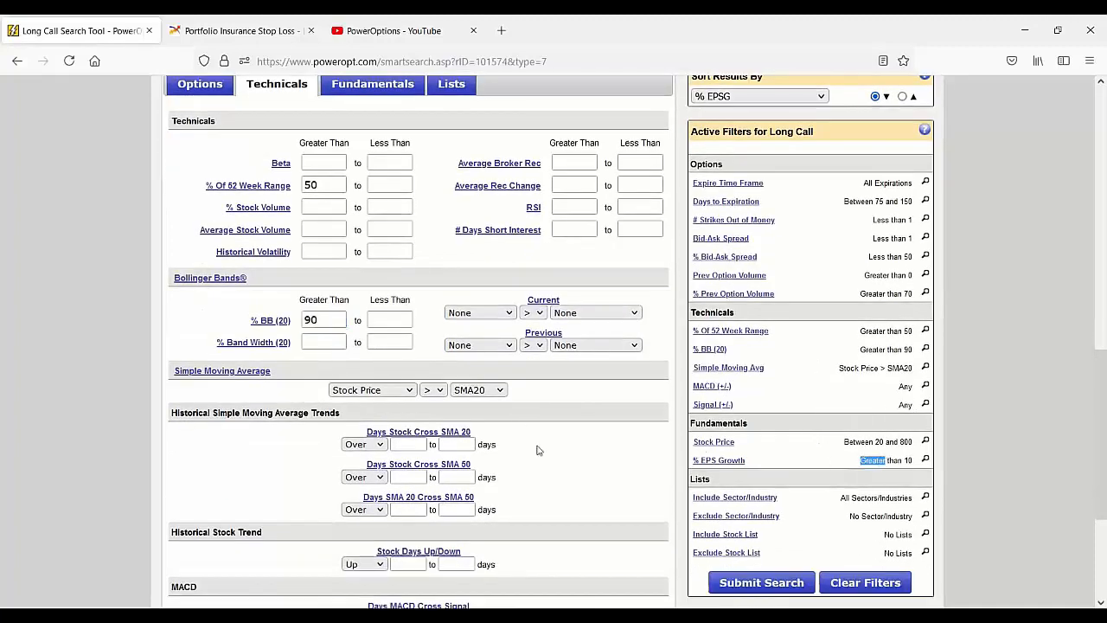
Step: Go back over the report description and the list of matching calls for the Bollinger Band BO search
{"action": "scroll", "coordinate": [551, 467], "scroll_direction": "up", "scroll_amount": 2}
{"action": "scroll", "coordinate": [552, 467], "scroll_direction": "up", "scroll_amount": 5}
{"action": "mouse_move", "coordinate": [465, 425]}
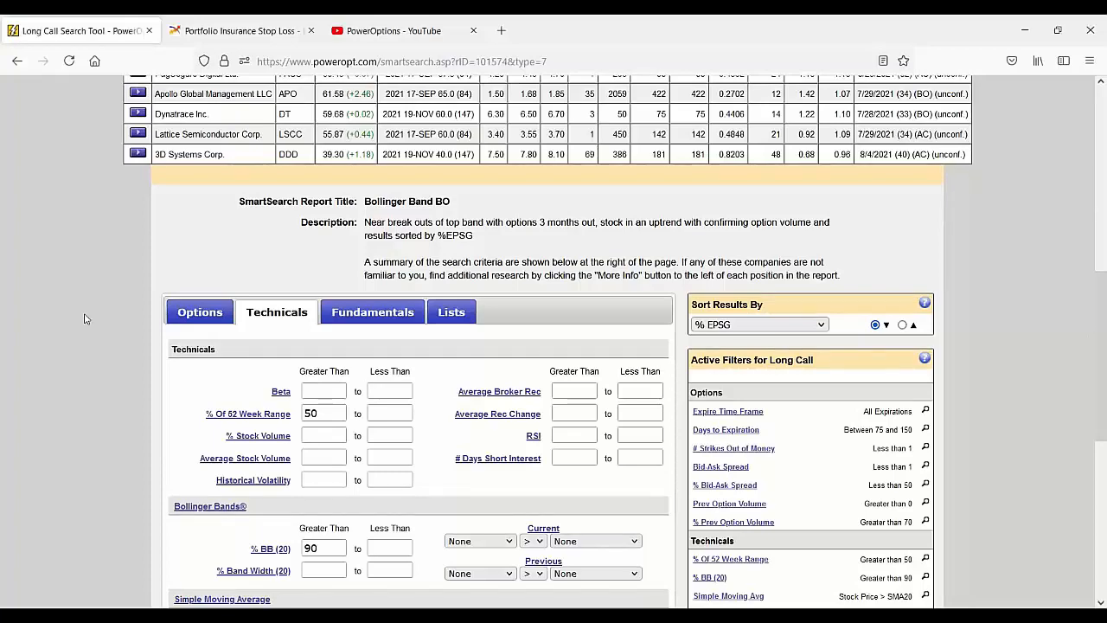
{"action": "scroll", "coordinate": [94, 321], "scroll_direction": "up", "scroll_amount": 5}
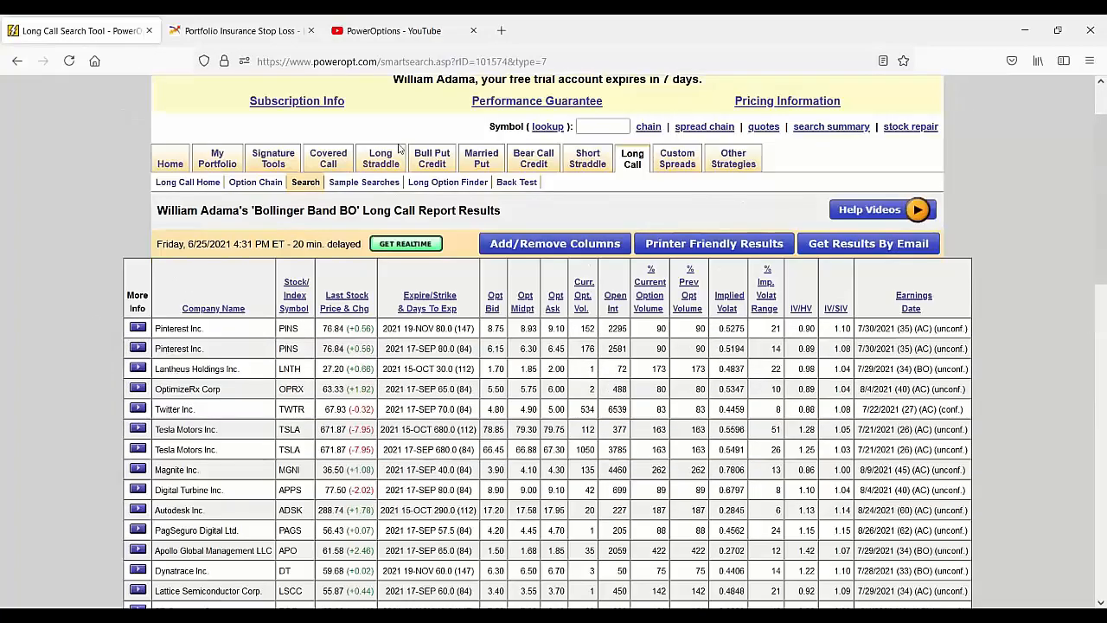
Step: Return to the long call sample searches, open the "Current Option Volume" report and look through its results
{"action": "left_click", "coordinate": [364, 181]}
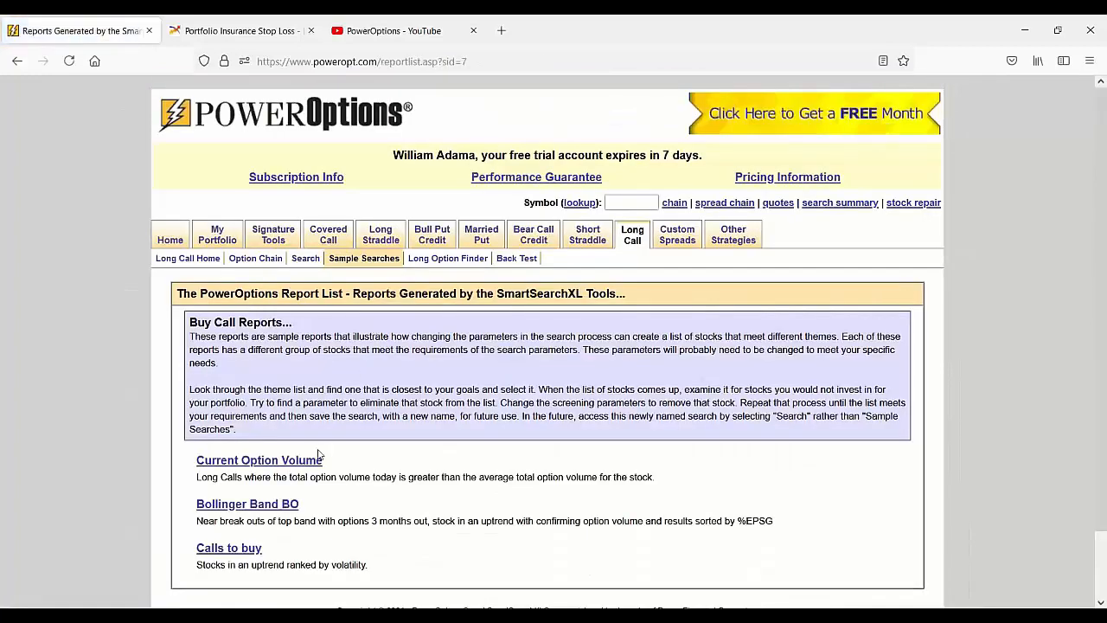
{"action": "left_click", "coordinate": [250, 464]}
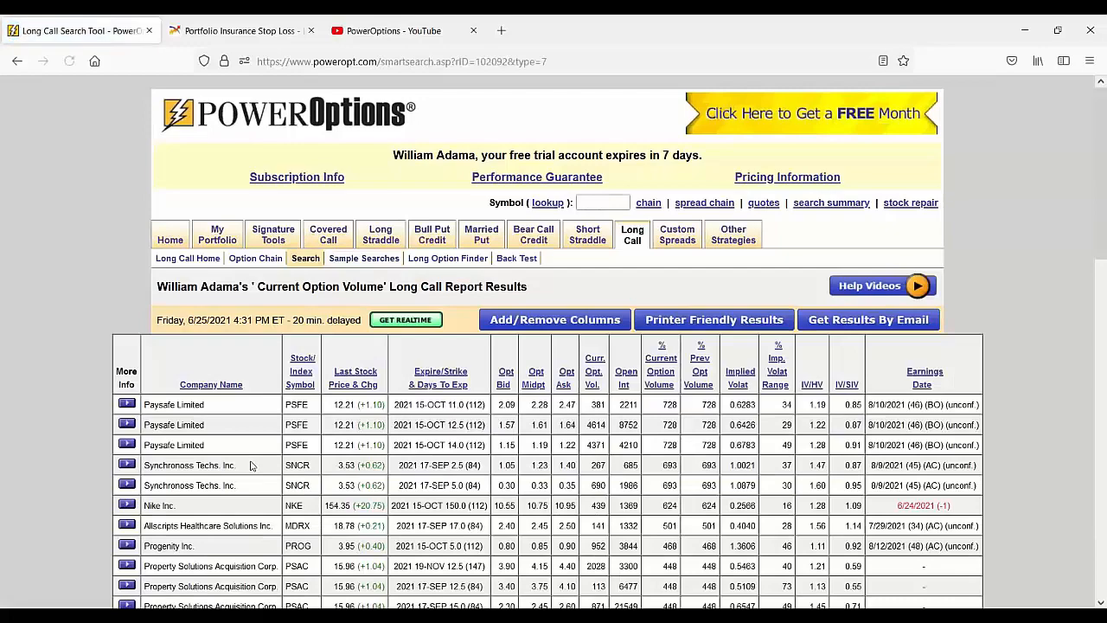
{"action": "scroll", "coordinate": [251, 465], "scroll_direction": "down", "scroll_amount": 3}
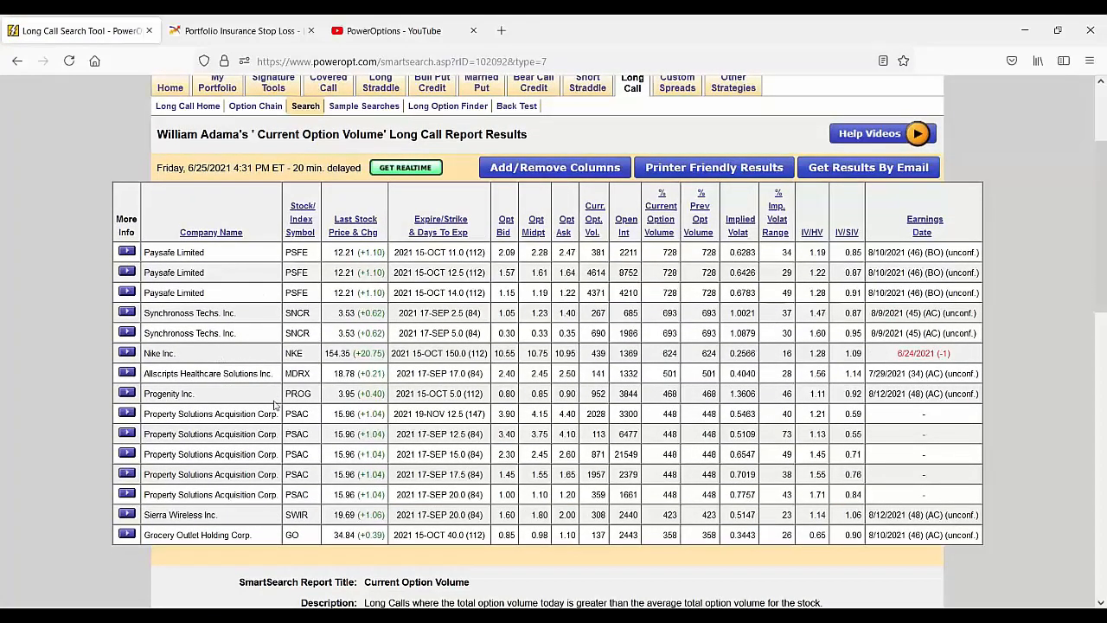
{"action": "scroll", "coordinate": [226, 428], "scroll_direction": "down", "scroll_amount": 3}
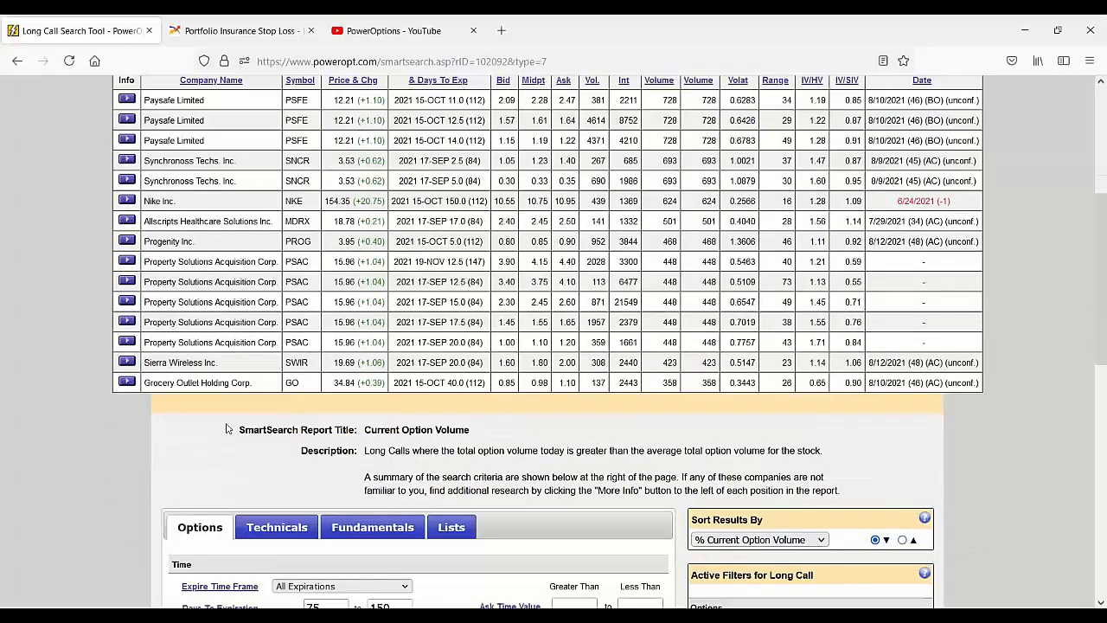
Step: Examine the Current Option Volume report's filters for days to expiration, implied volatility and number of strikes in the money
{"action": "scroll", "coordinate": [226, 428], "scroll_direction": "down", "scroll_amount": 6}
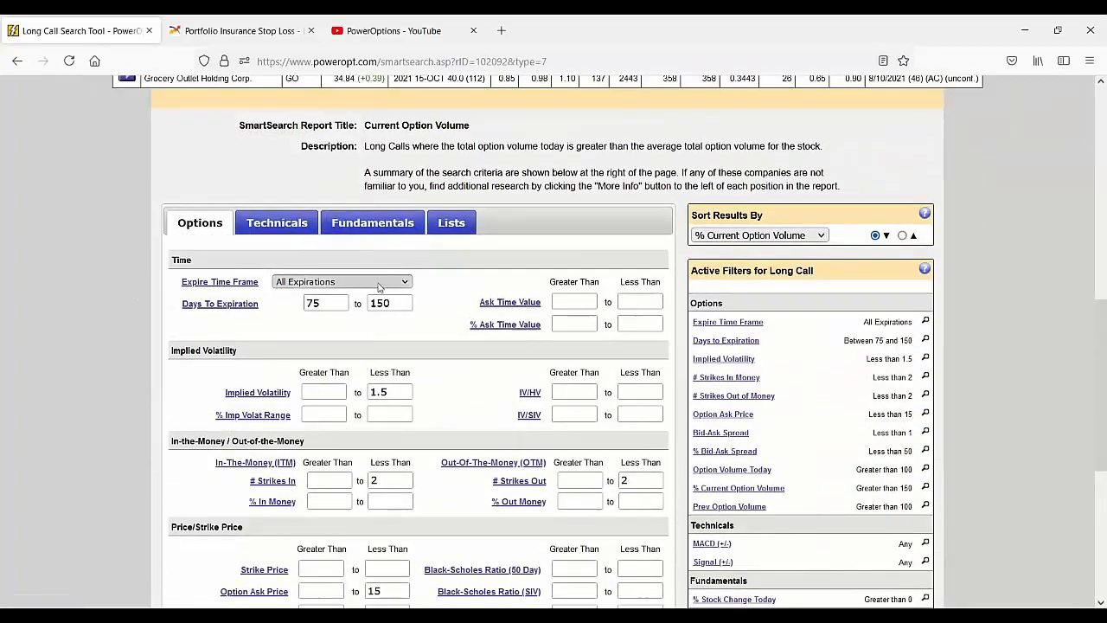
{"action": "double_click", "coordinate": [373, 303]}
{"action": "scroll", "coordinate": [420, 358], "scroll_direction": "down", "scroll_amount": 2}
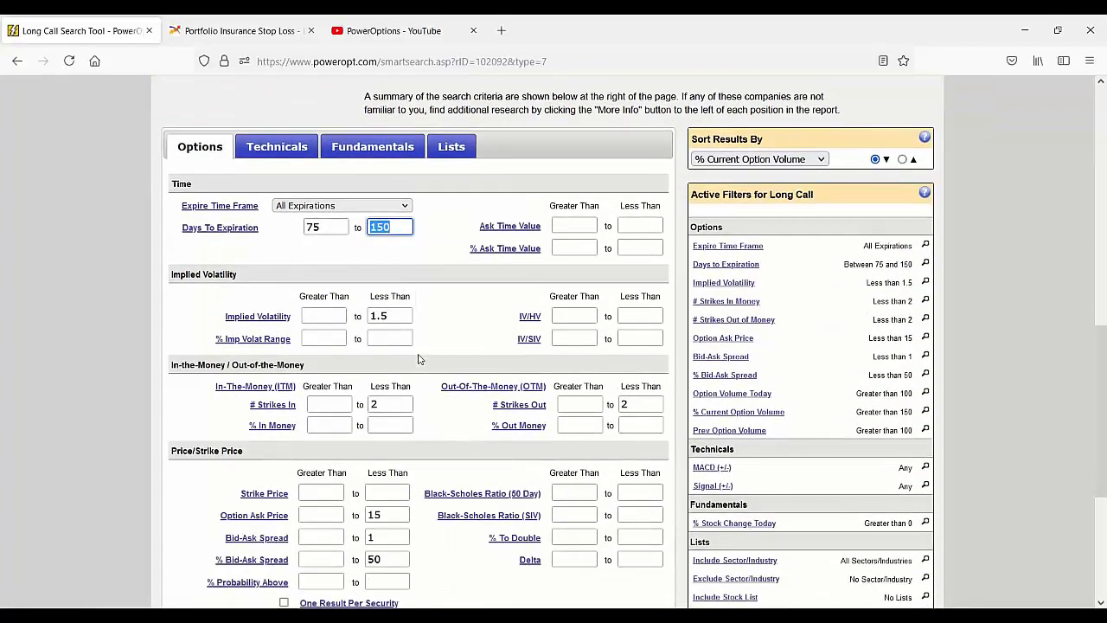
{"action": "key", "text": "Tab"}
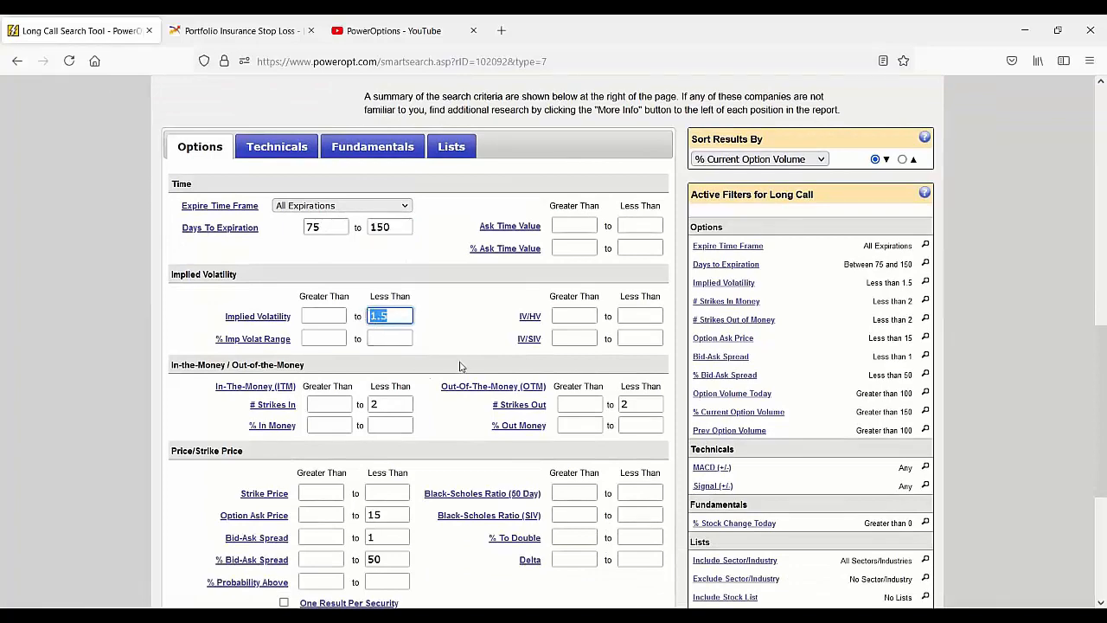
{"action": "scroll", "coordinate": [433, 364], "scroll_direction": "down", "scroll_amount": 2}
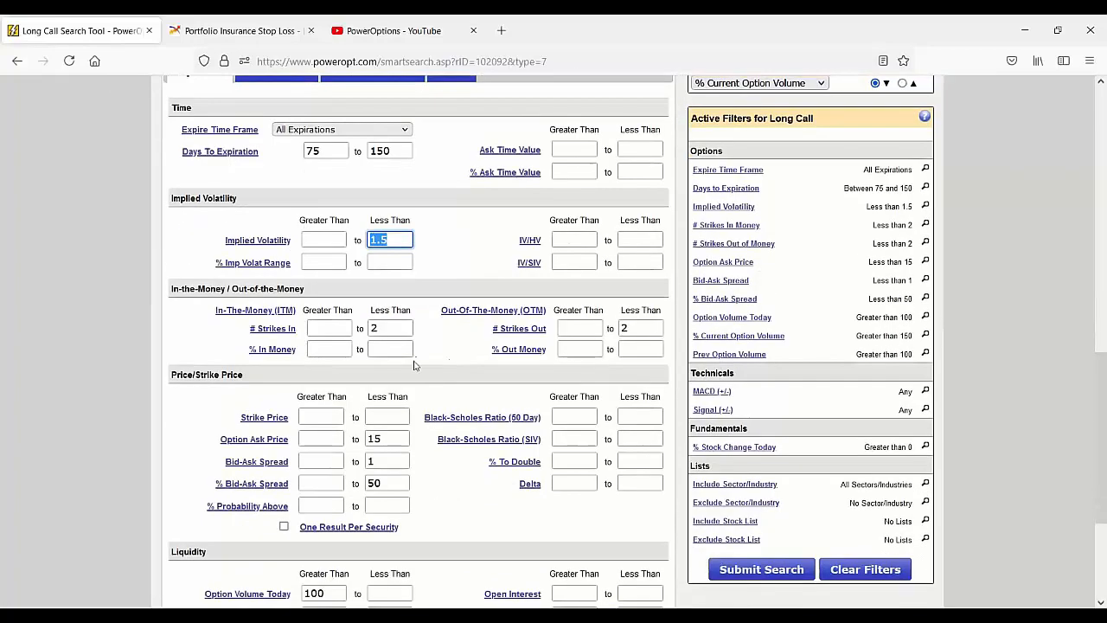
{"action": "left_click", "coordinate": [389, 410]}
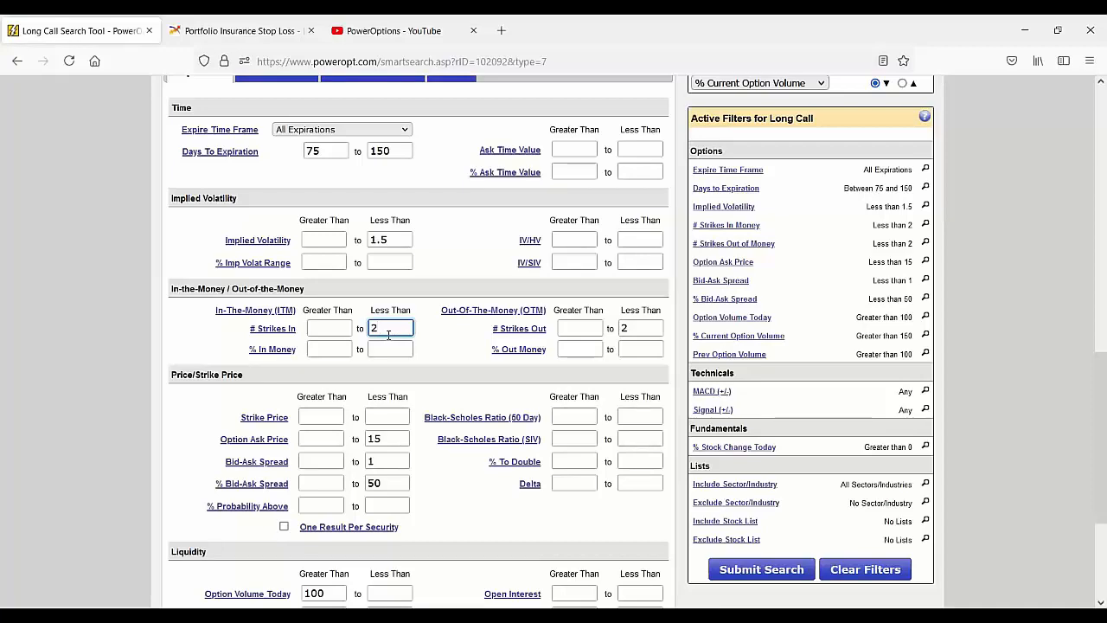
Step: Examine the liquidity filters for option volume today, % current option volume and previous option volume
{"action": "scroll", "coordinate": [404, 353], "scroll_direction": "down", "scroll_amount": 3}
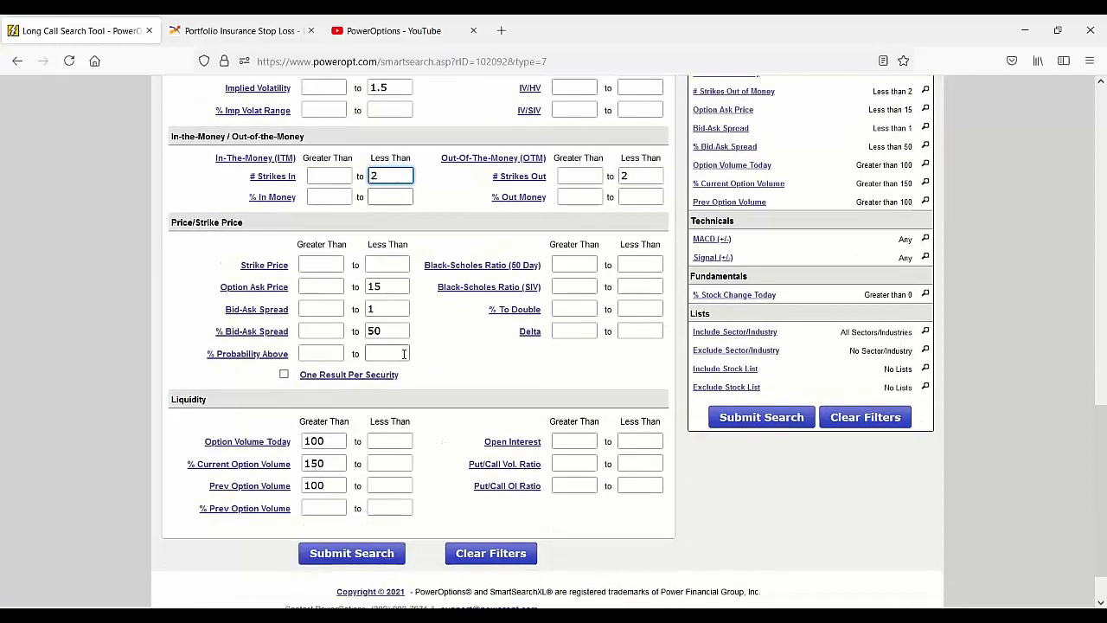
{"action": "left_click", "coordinate": [333, 442]}
{"action": "left_click_drag", "start_coordinate": [333, 442], "coordinate": [304, 442]}
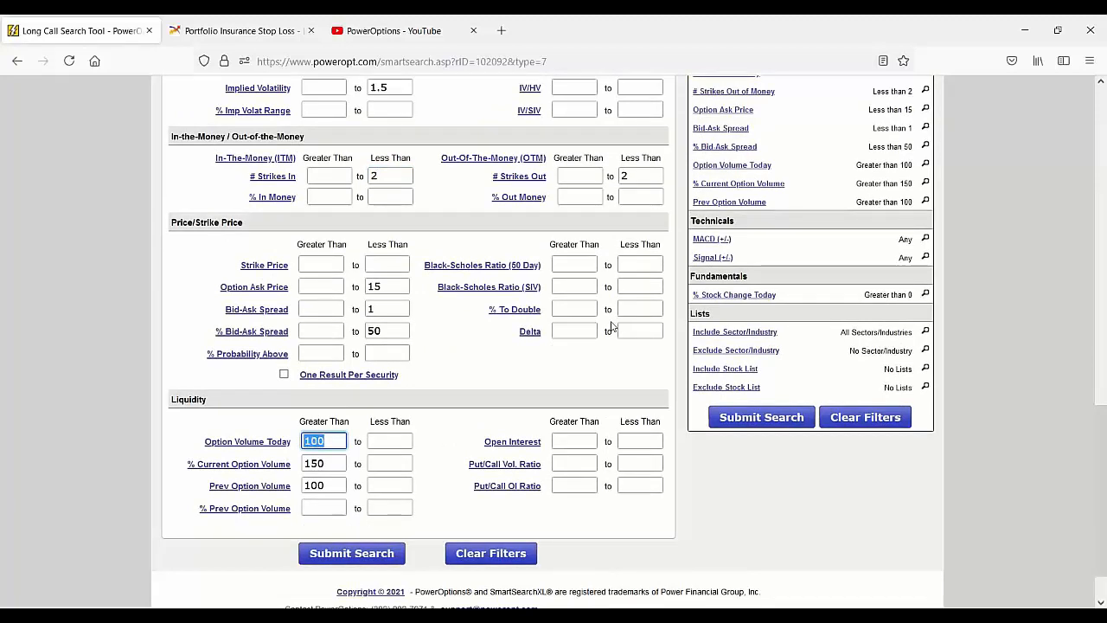
{"action": "left_click", "coordinate": [335, 442]}
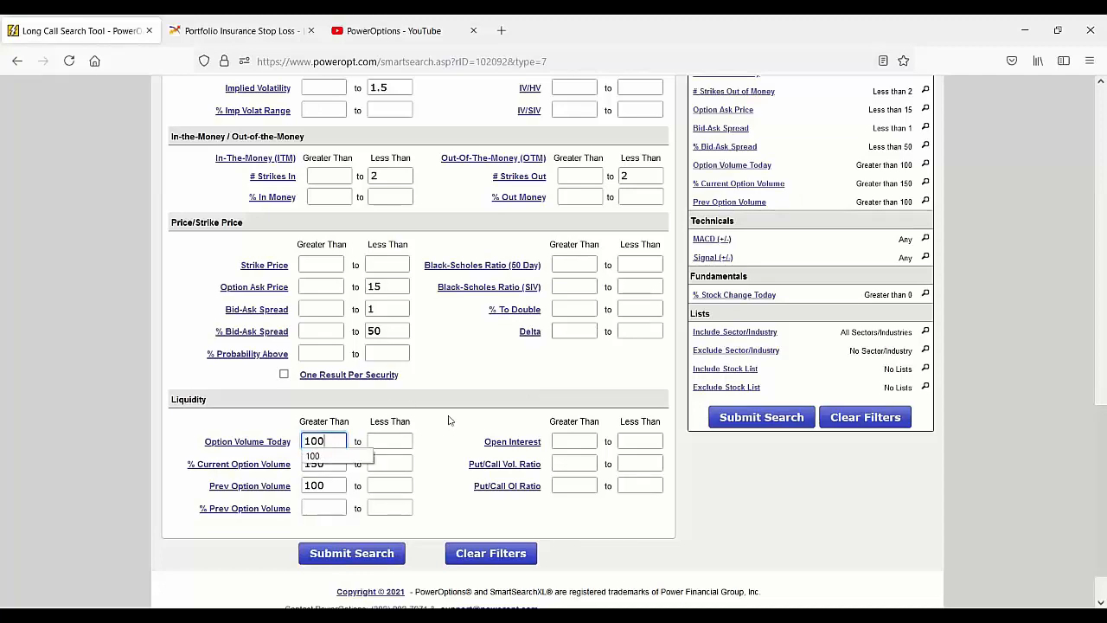
{"action": "scroll", "coordinate": [450, 426], "scroll_direction": "down", "scroll_amount": 1}
{"action": "scroll", "coordinate": [450, 427], "scroll_direction": "down", "scroll_amount": 2}
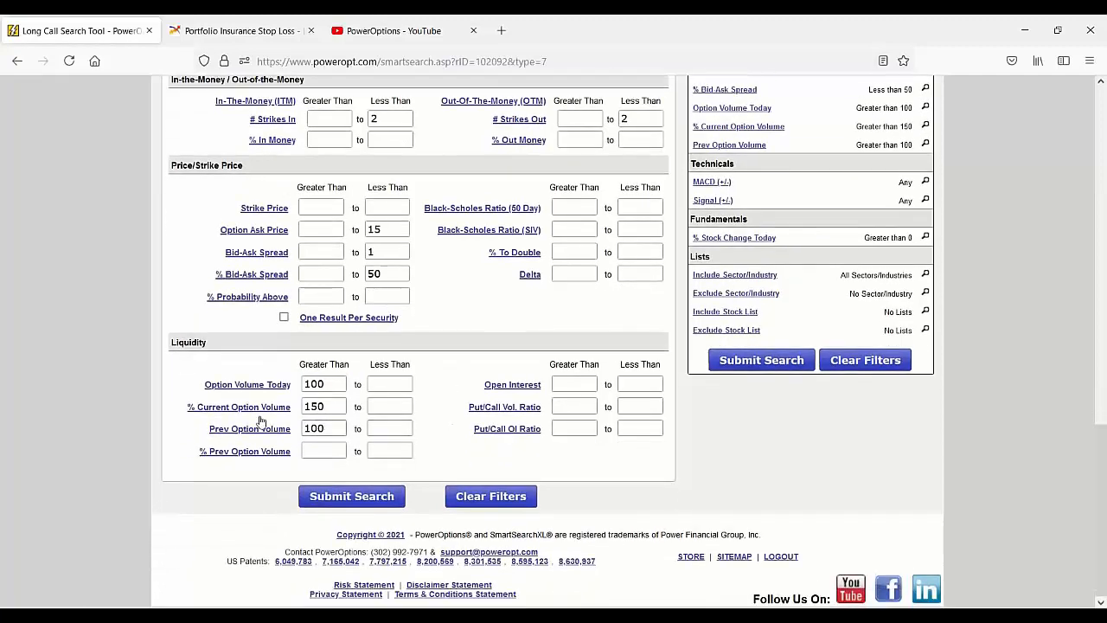
{"action": "mouse_move", "coordinate": [261, 416]}
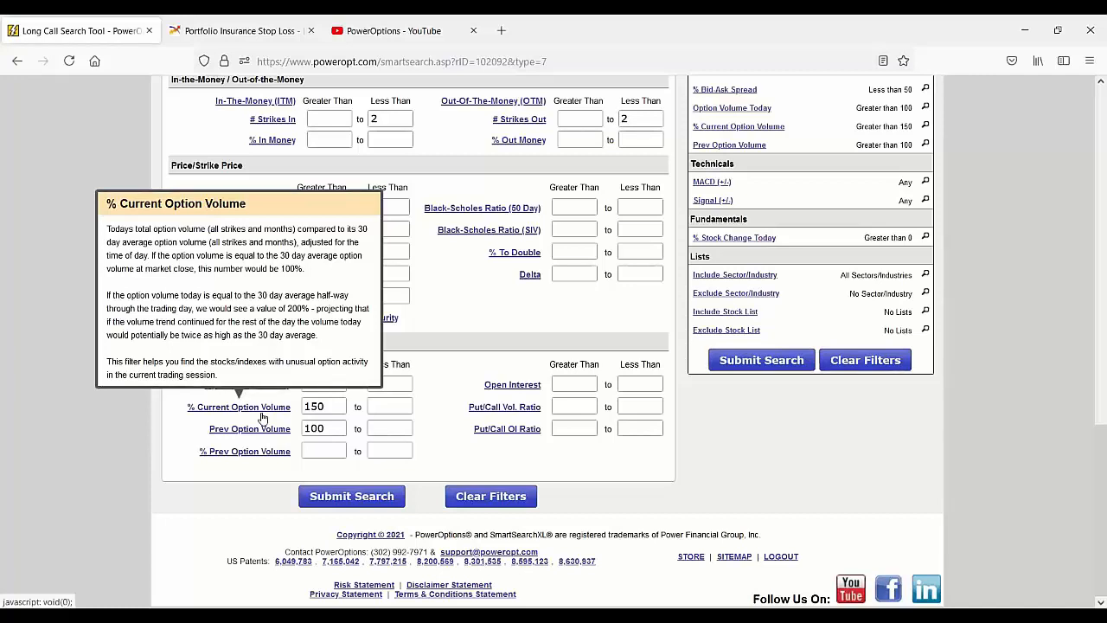
{"action": "left_click", "coordinate": [327, 407]}
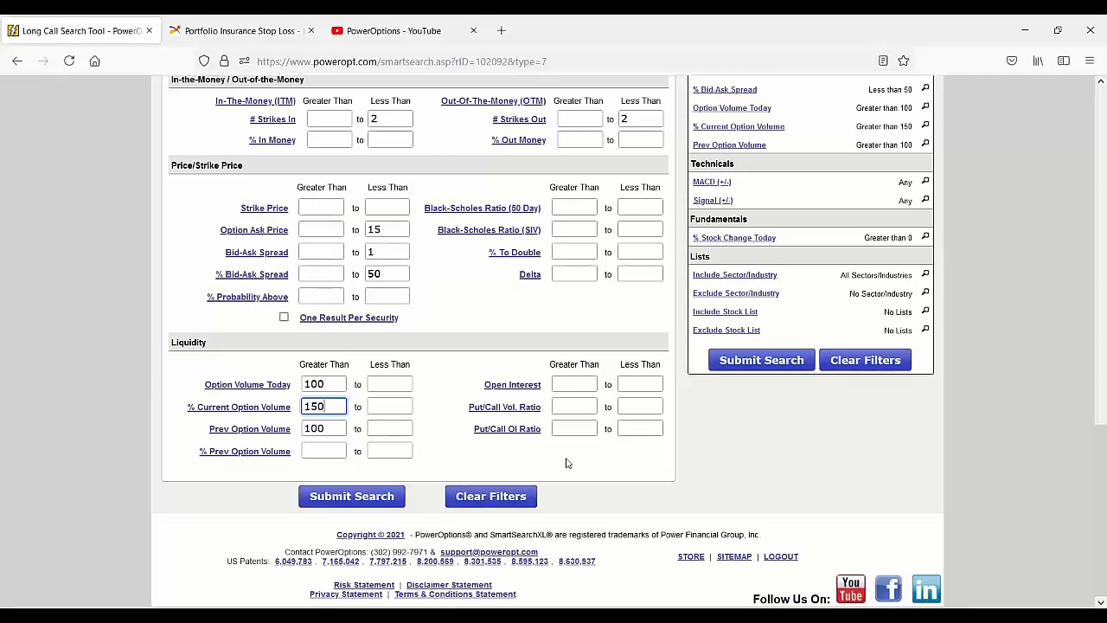
{"action": "key", "text": "Tab"}
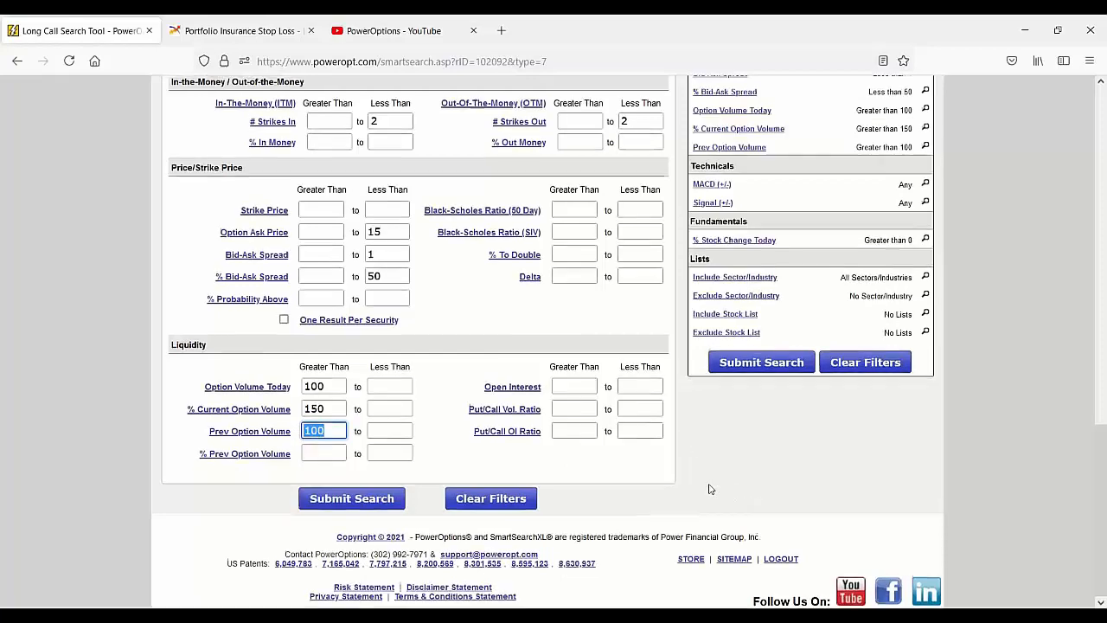
Step: Check the active filters for % stock change today, and recheck the minimum for % current option volume
{"action": "scroll", "coordinate": [709, 488], "scroll_direction": "up", "scroll_amount": 3}
{"action": "left_click", "coordinate": [900, 335]}
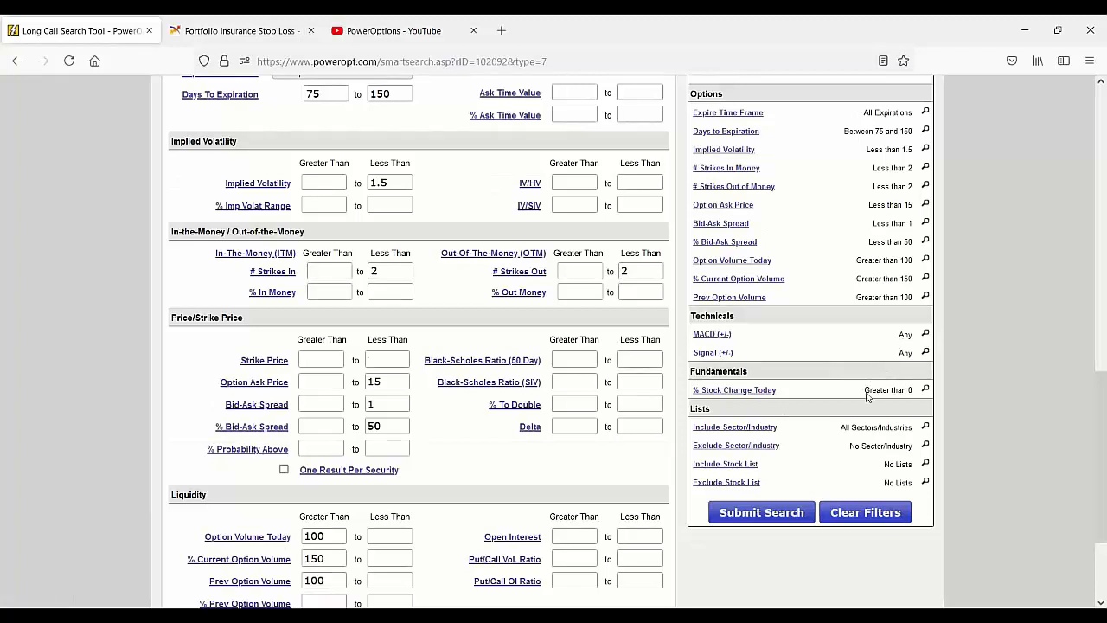
{"action": "left_click_drag", "start_coordinate": [864, 391], "coordinate": [917, 399]}
{"action": "scroll", "coordinate": [436, 489], "scroll_direction": "down", "scroll_amount": 2}
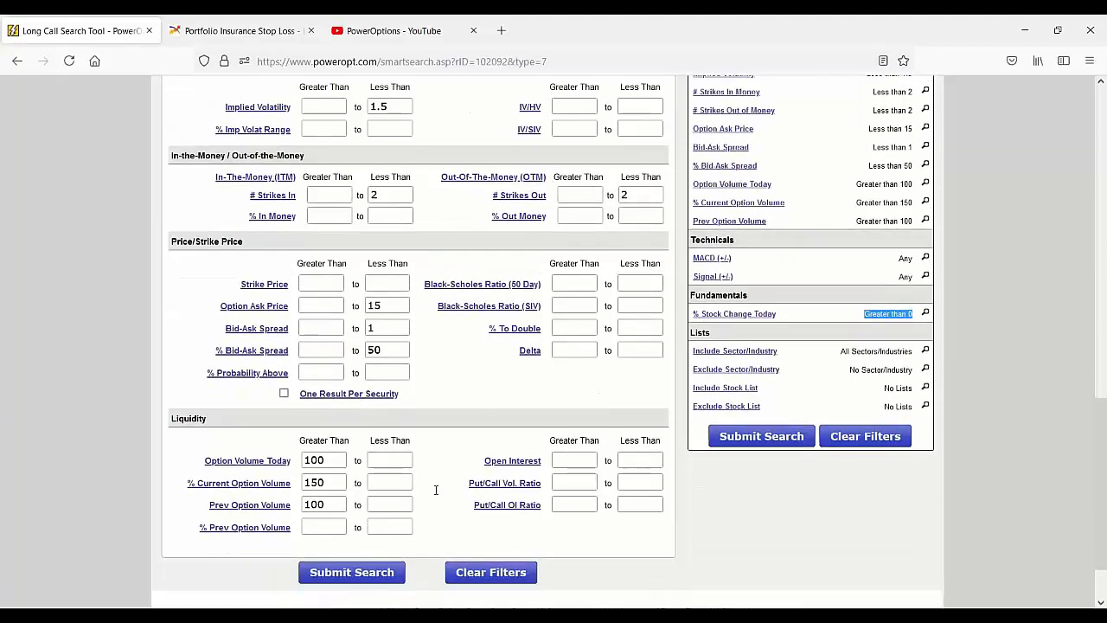
{"action": "left_click_drag", "start_coordinate": [337, 483], "coordinate": [229, 483]}
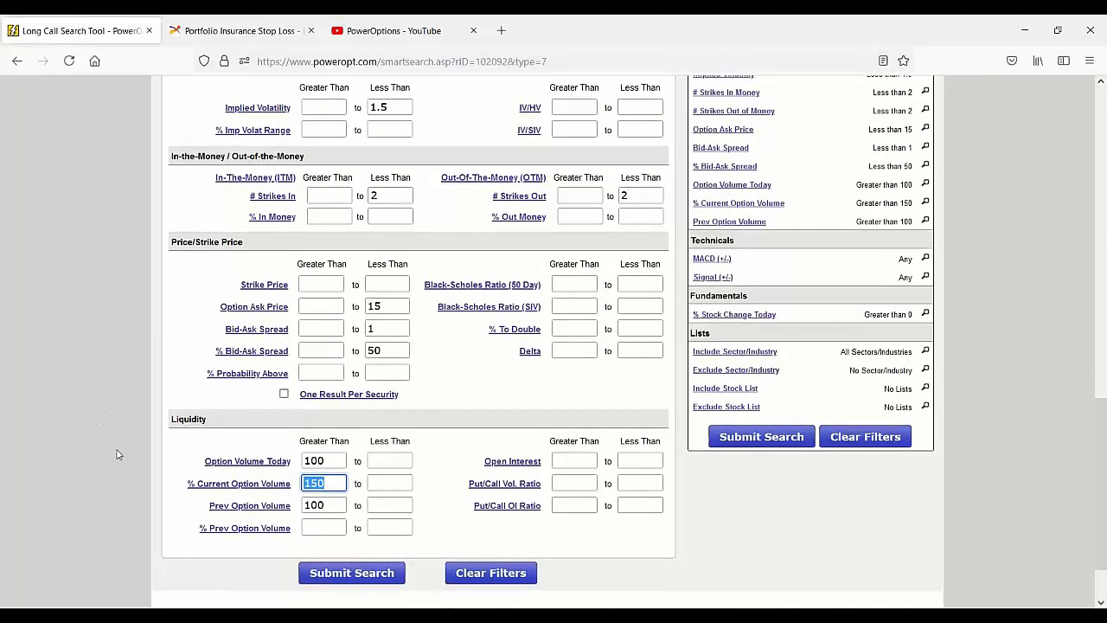
Step: Open the long call search tool and choose the "**Bollinger Bands" saved search settings
{"action": "scroll", "coordinate": [118, 454], "scroll_direction": "up", "scroll_amount": 10}
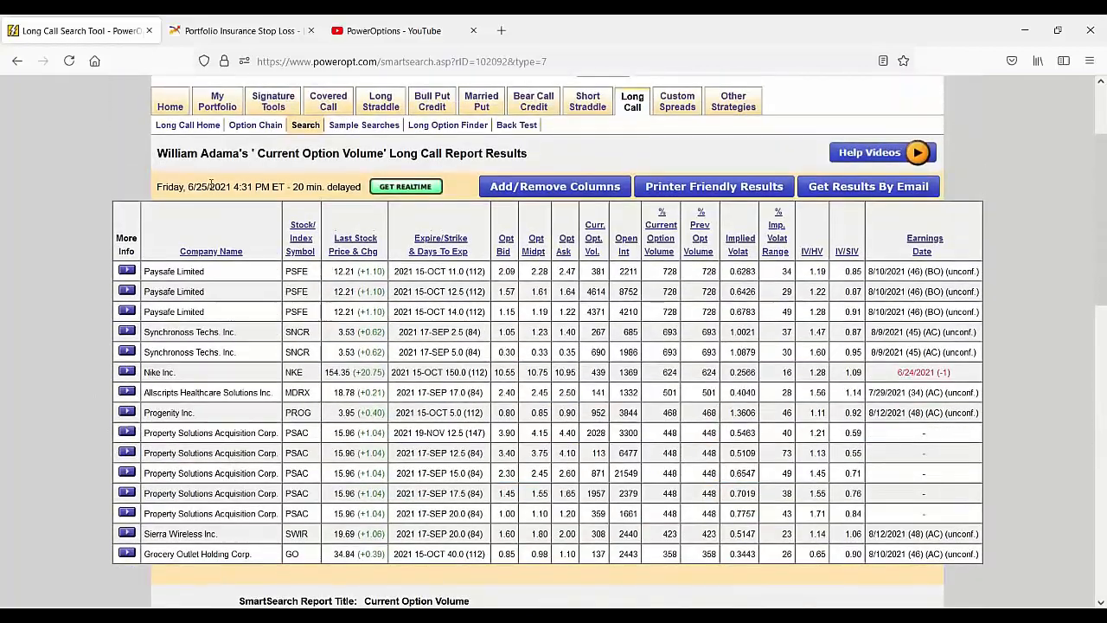
{"action": "left_click", "coordinate": [310, 130]}
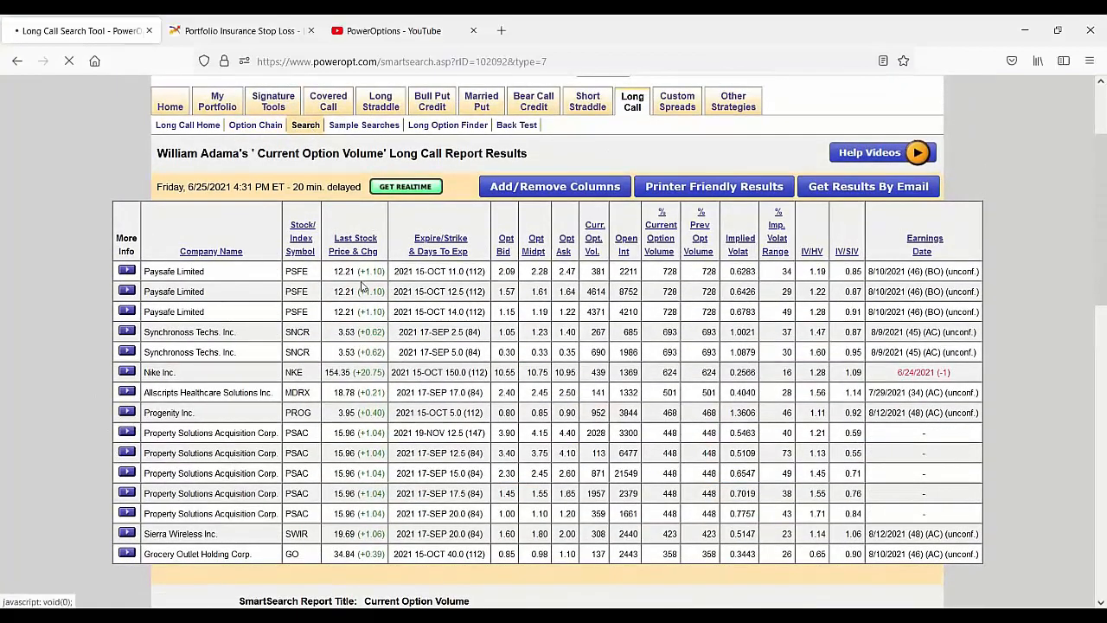
{"action": "scroll", "coordinate": [372, 289], "scroll_direction": "down", "scroll_amount": 5}
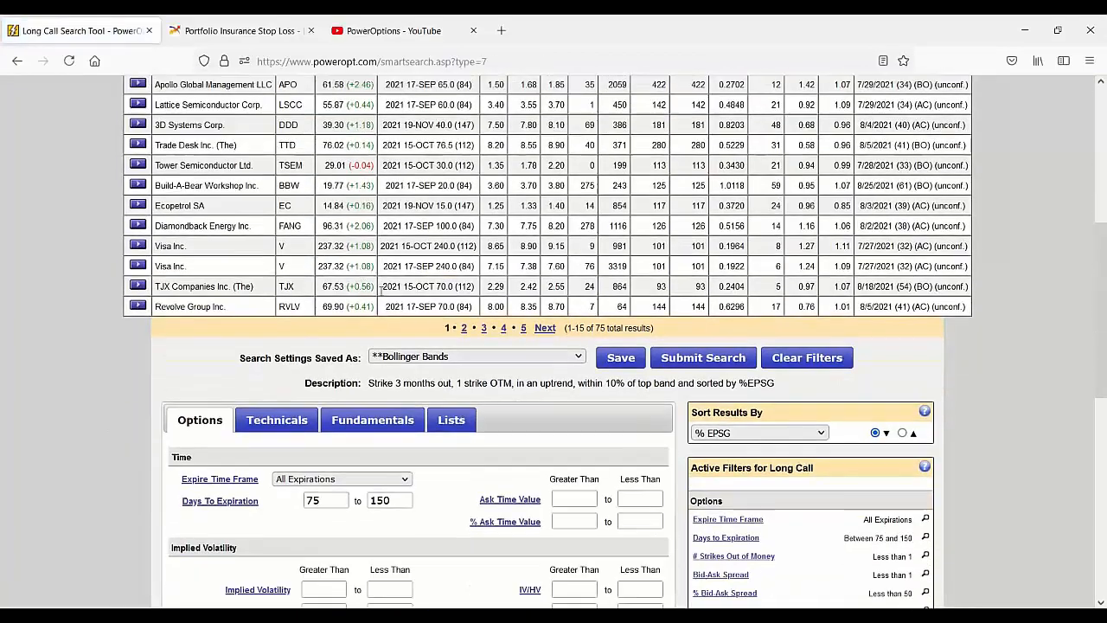
{"action": "left_click", "coordinate": [474, 356]}
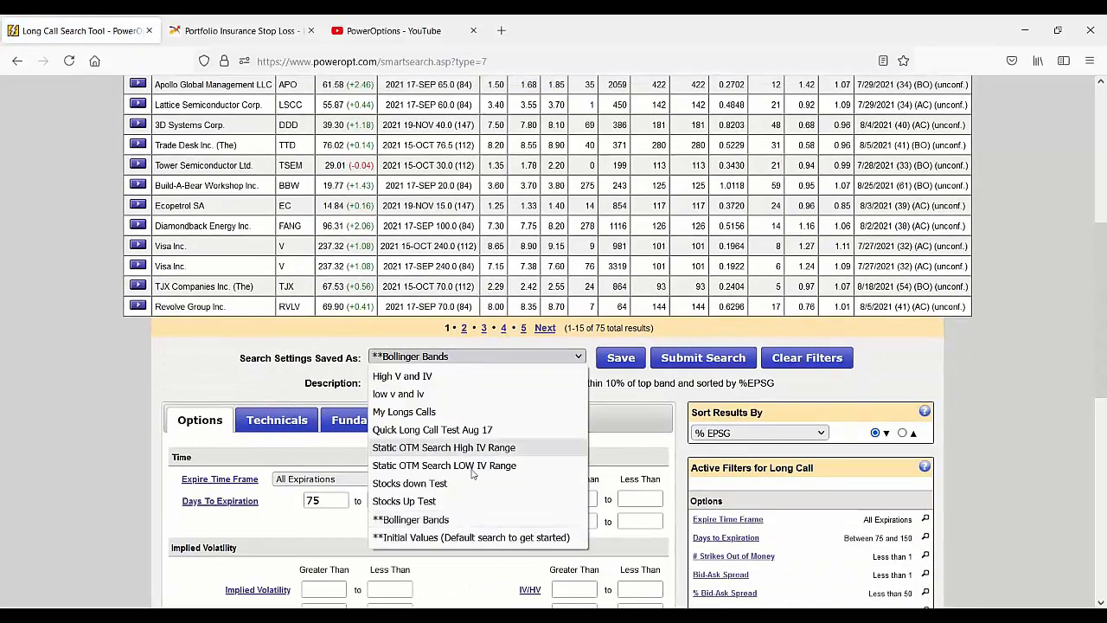
{"action": "left_click", "coordinate": [473, 526]}
Step: Examine the active filters of the saved Bollinger Bands search, especially the % BB (20) criterion
{"action": "scroll", "coordinate": [507, 429], "scroll_direction": "down", "scroll_amount": 3}
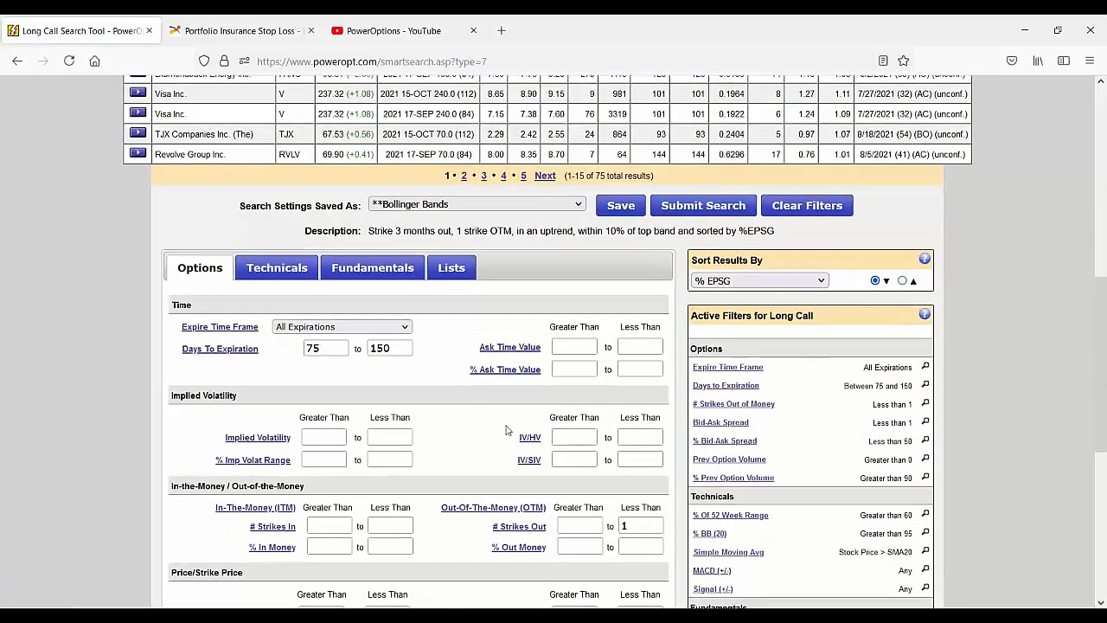
{"action": "scroll", "coordinate": [507, 430], "scroll_direction": "down", "scroll_amount": 5}
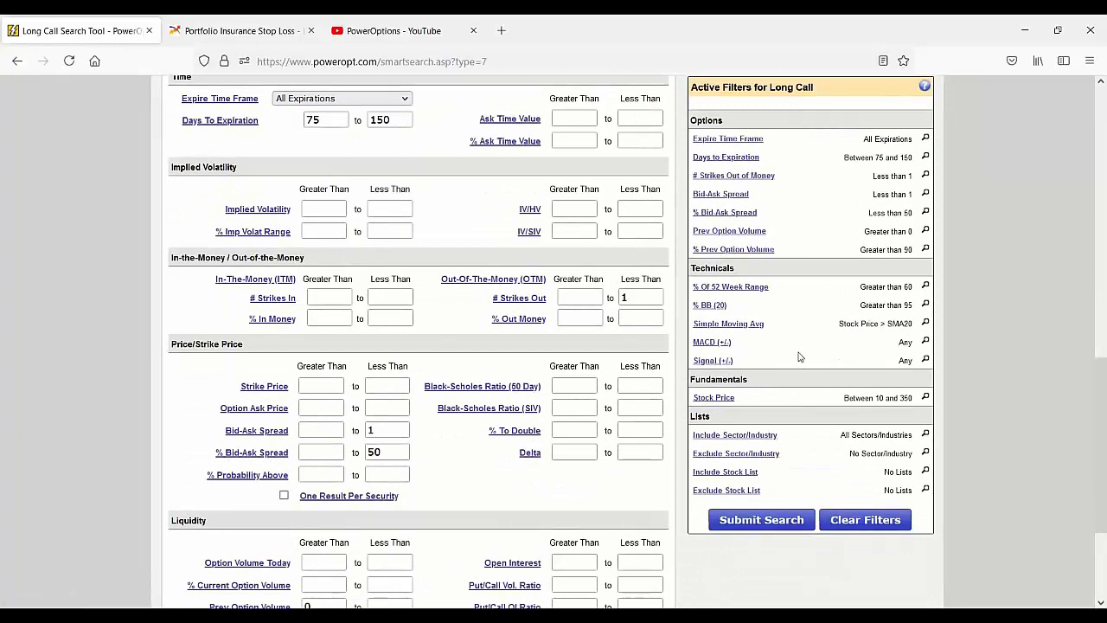
{"action": "left_click_drag", "start_coordinate": [861, 306], "coordinate": [914, 306]}
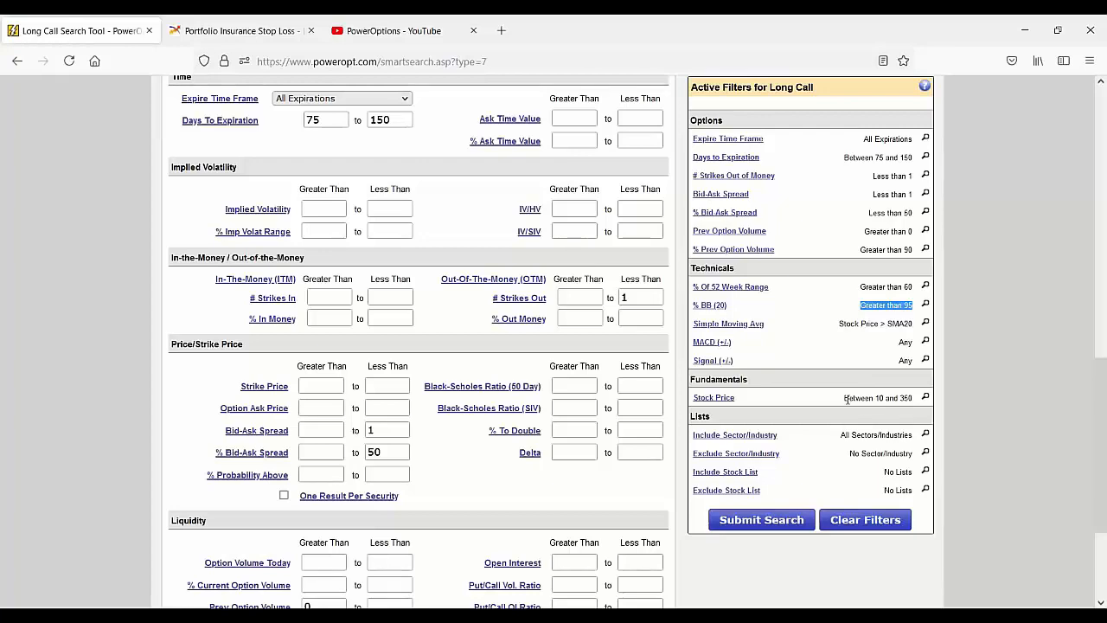
Step: Read the saved Bollinger Bands search description and look over the list of saved searches, keeping the current selection
{"action": "scroll", "coordinate": [804, 387], "scroll_direction": "up", "scroll_amount": 2}
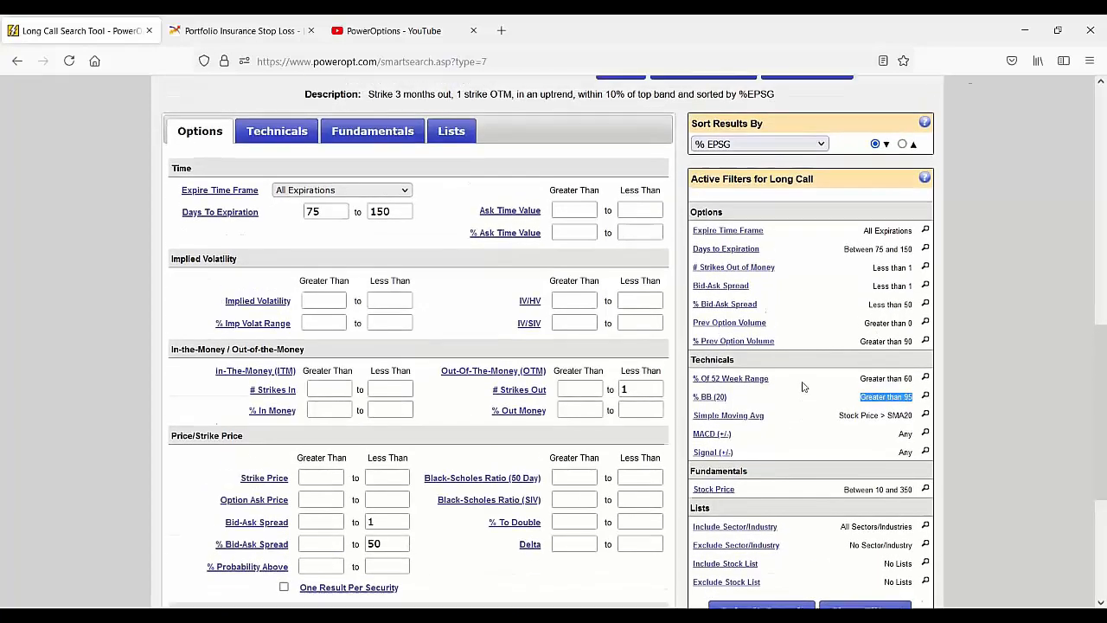
{"action": "scroll", "coordinate": [803, 387], "scroll_direction": "up", "scroll_amount": 2}
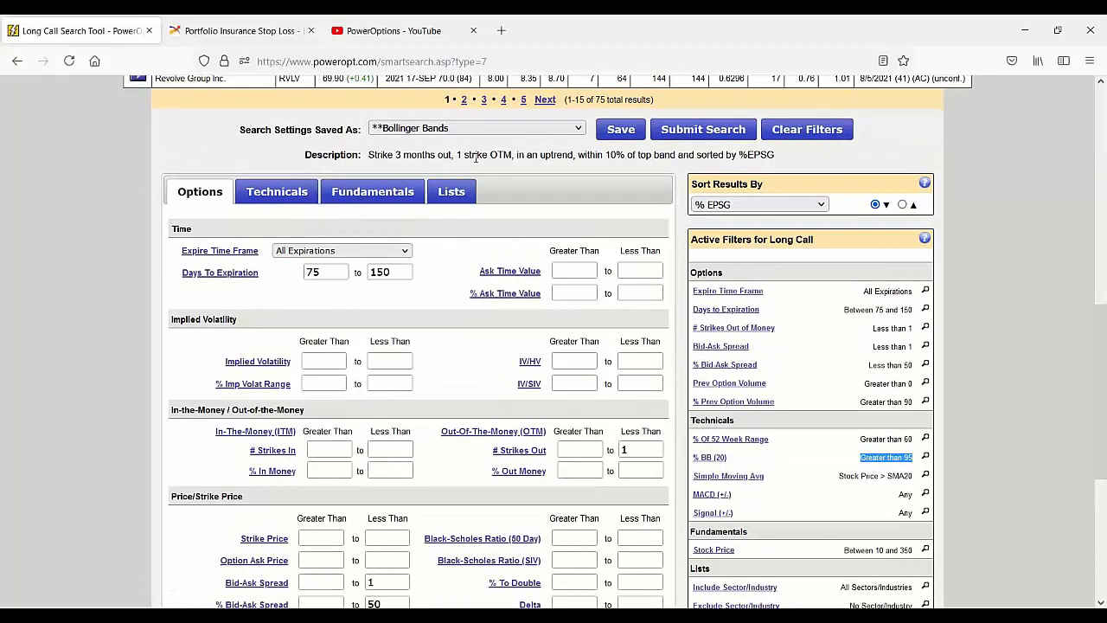
{"action": "left_click_drag", "start_coordinate": [462, 154], "coordinate": [679, 162]}
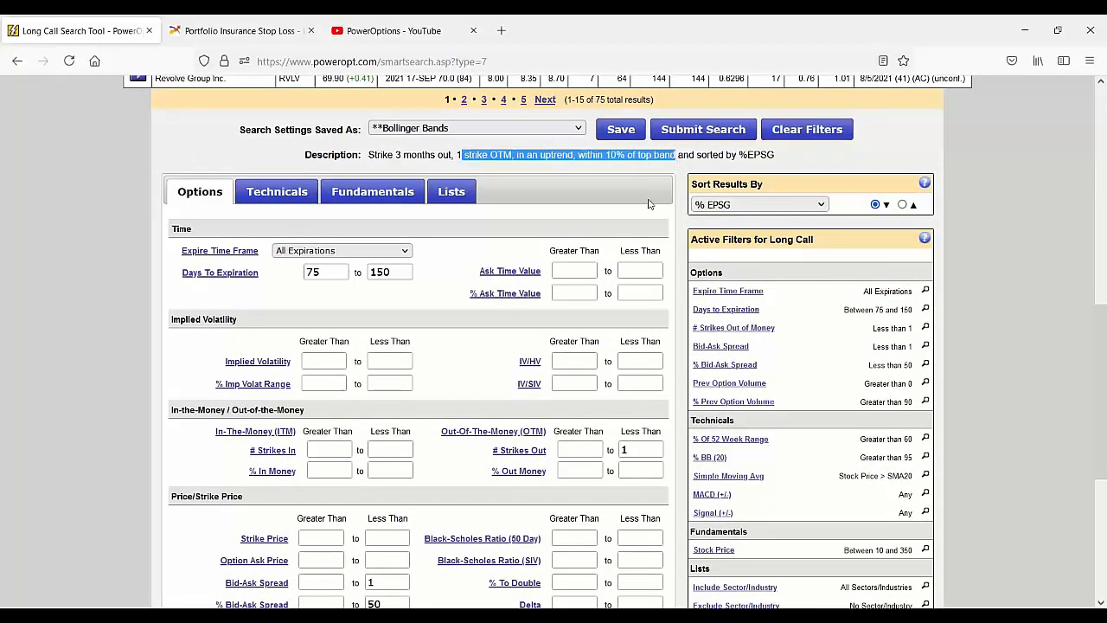
{"action": "left_click", "coordinate": [529, 130]}
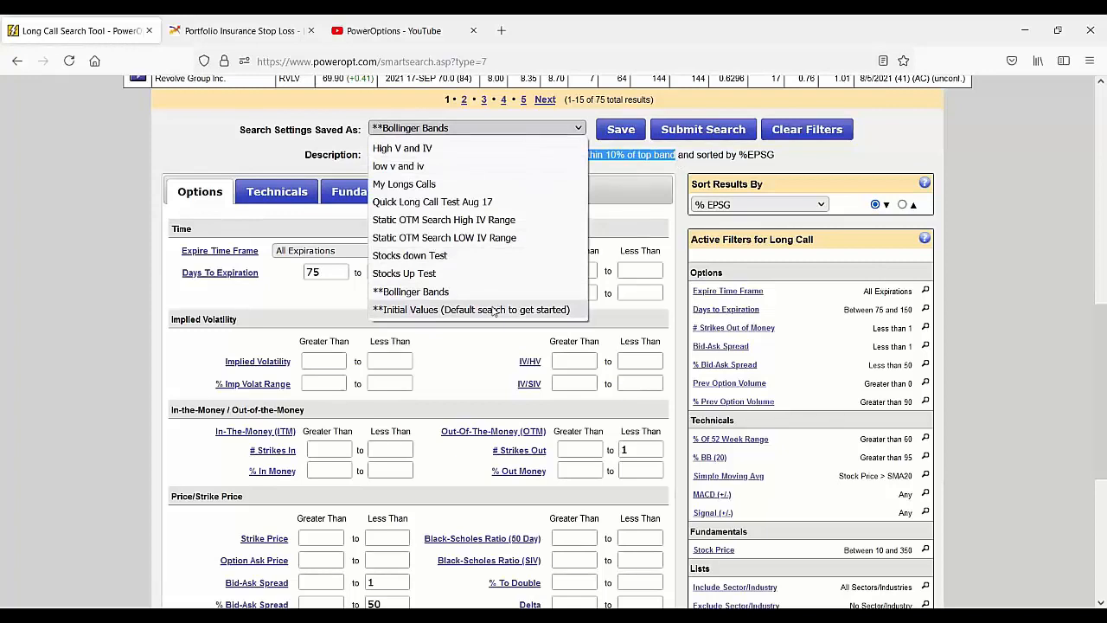
{"action": "left_click", "coordinate": [990, 265]}
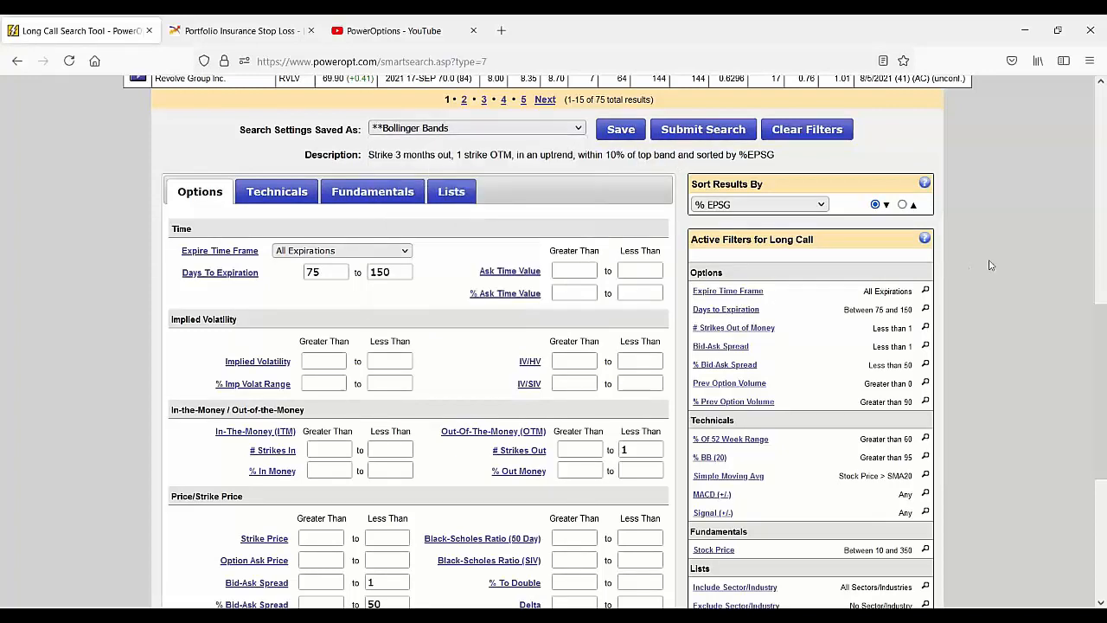